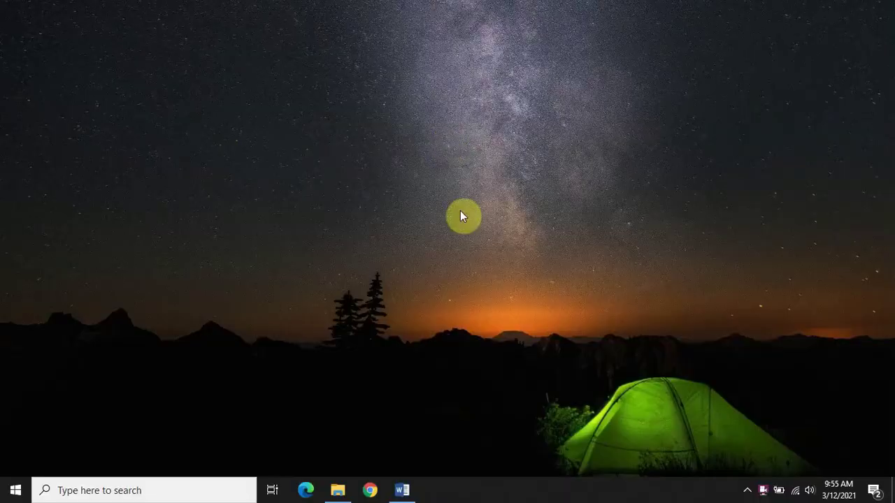
# - Switch to Word, create a blank document and set its page orientation to Landscape
pyautogui.click(403, 490)
pyautogui.click(364, 207)
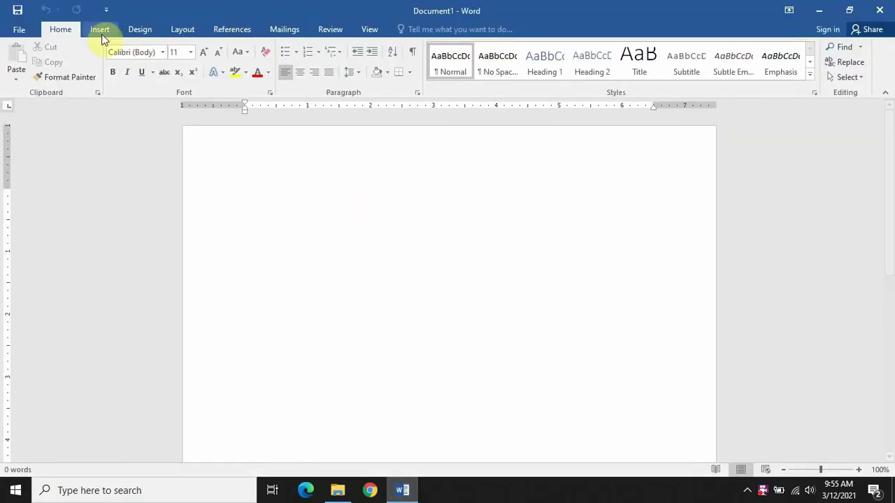
pyautogui.click(182, 31)
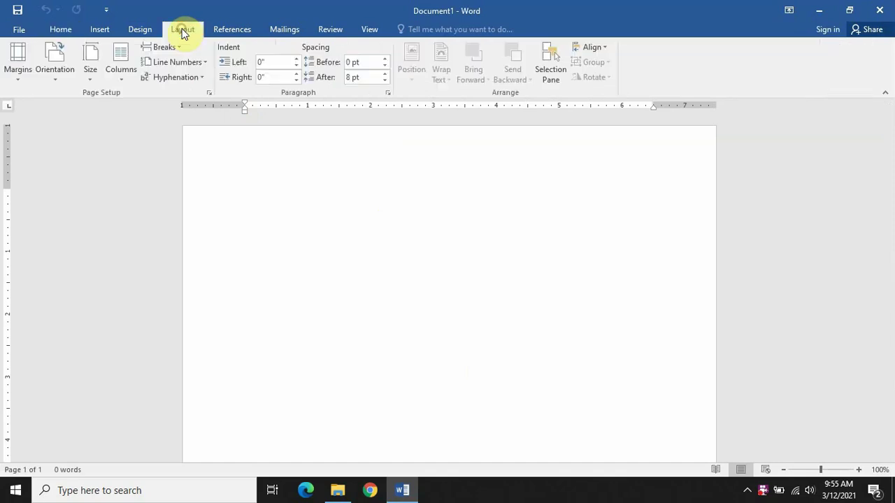
pyautogui.click(54, 82)
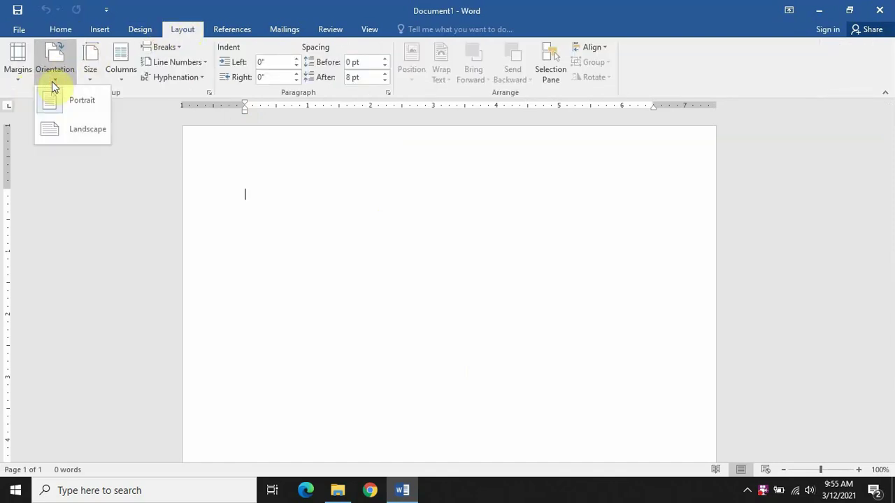
pyautogui.click(77, 130)
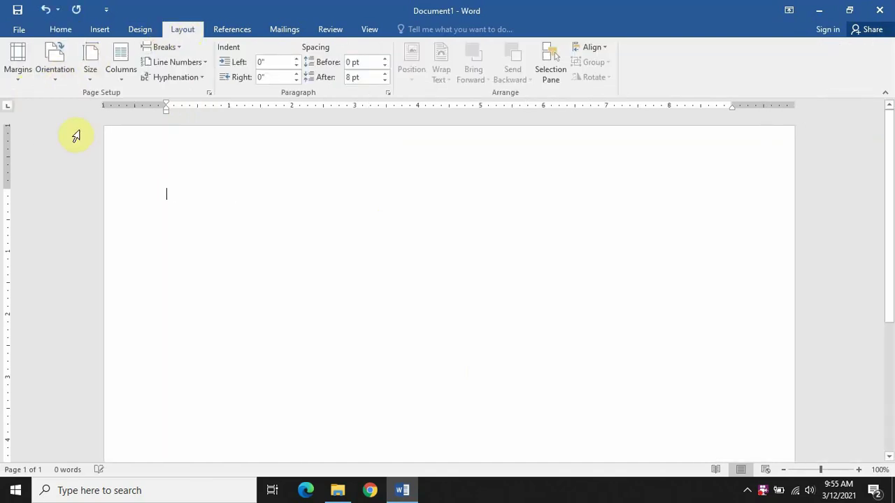
# - Insert the blue-and-pink sky picture from the Pictures folder into the document
pyautogui.click(100, 31)
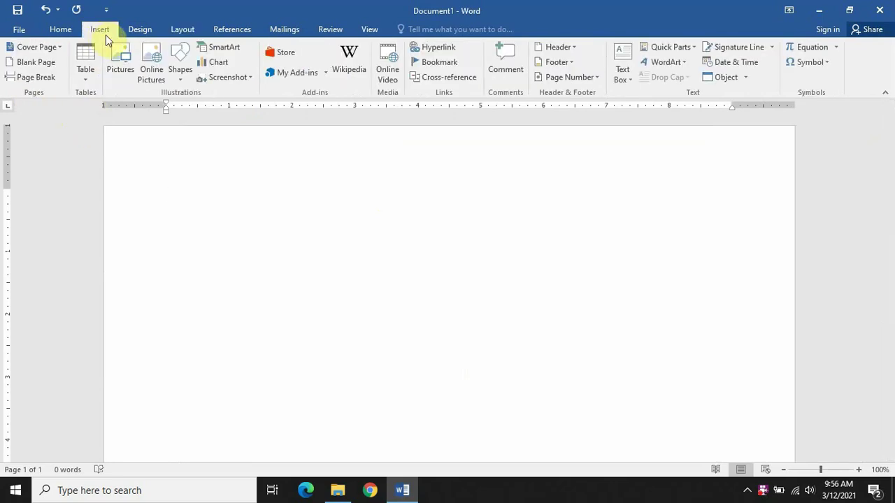
pyautogui.click(117, 66)
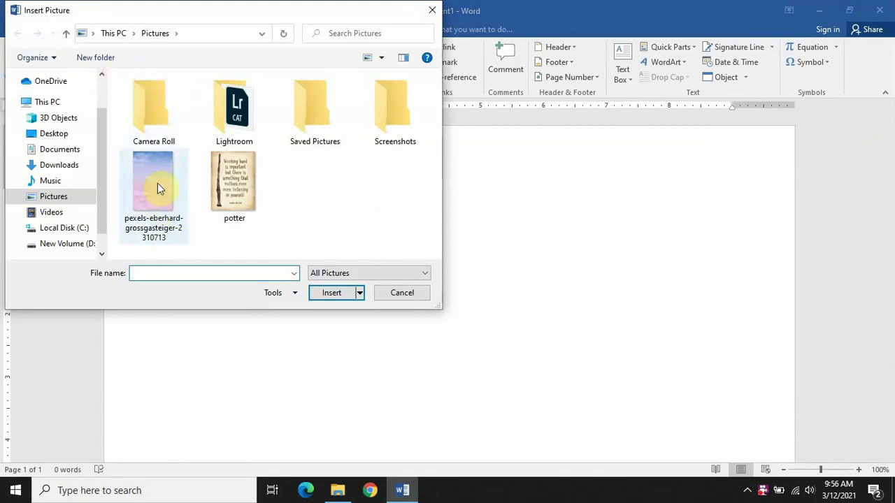
pyautogui.click(155, 199)
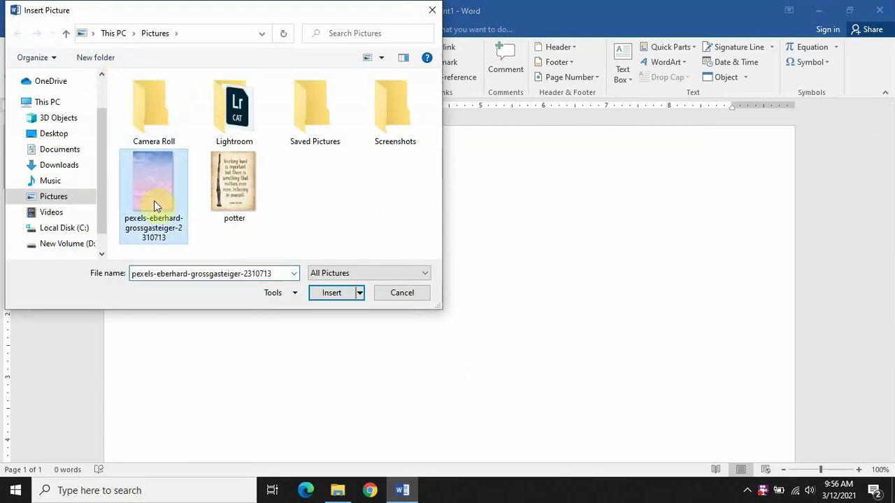
pyautogui.click(332, 293)
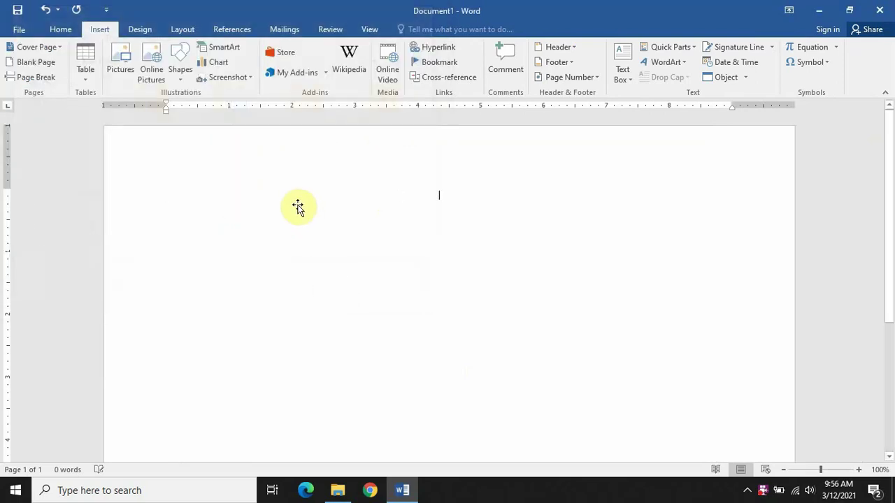
pyautogui.scroll(3, 315, 226)
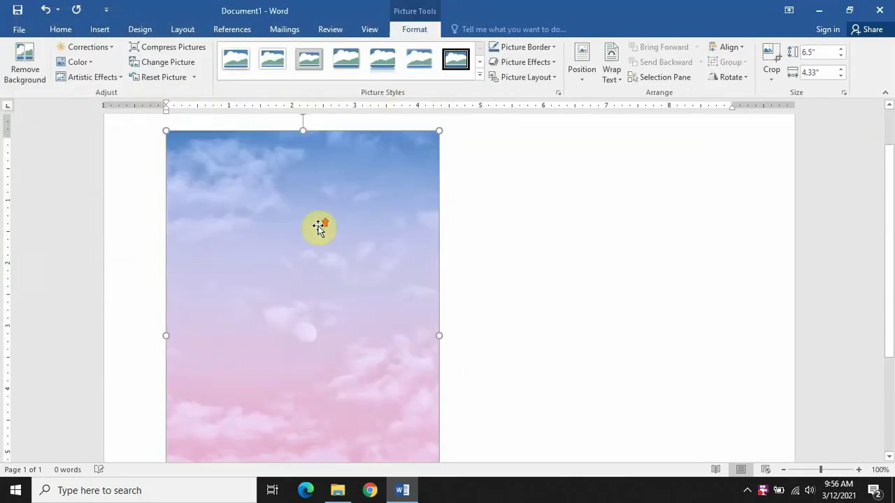
pyautogui.scroll(2, 318, 227)
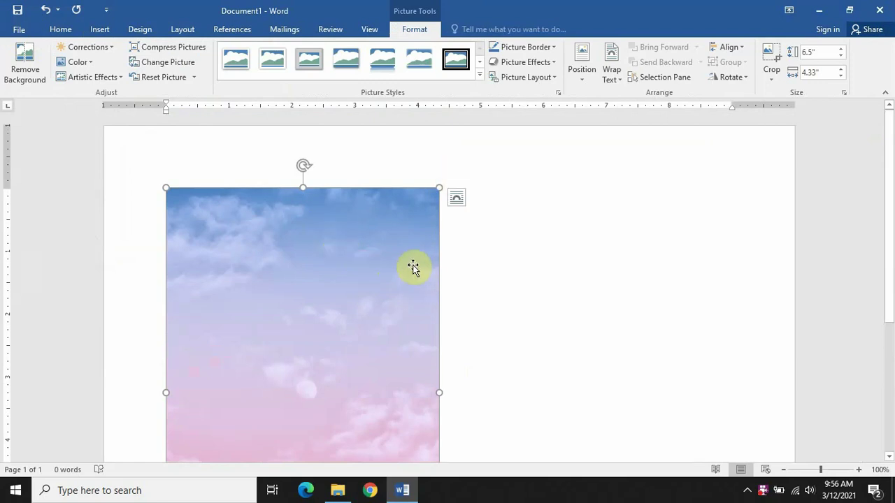
# - Resize the sky picture to an absolute height of 7" and width of 2" with the aspect ratio unlocked
pyautogui.click(583, 78)
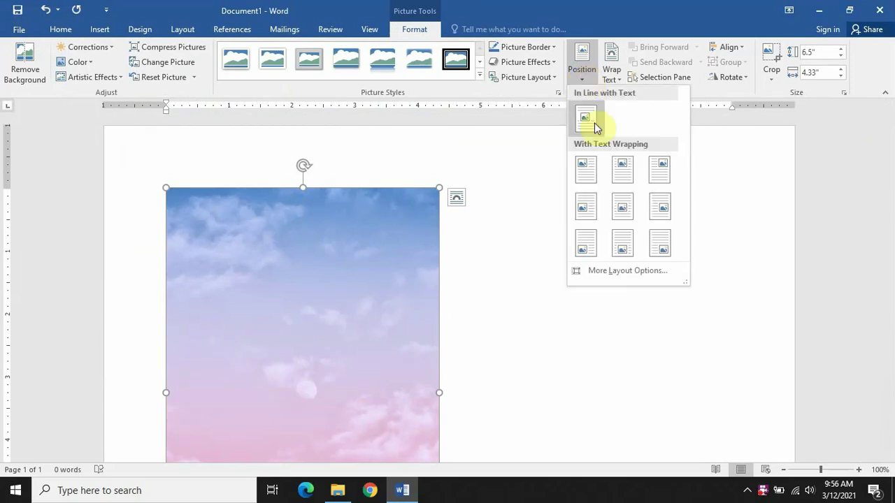
pyautogui.click(607, 272)
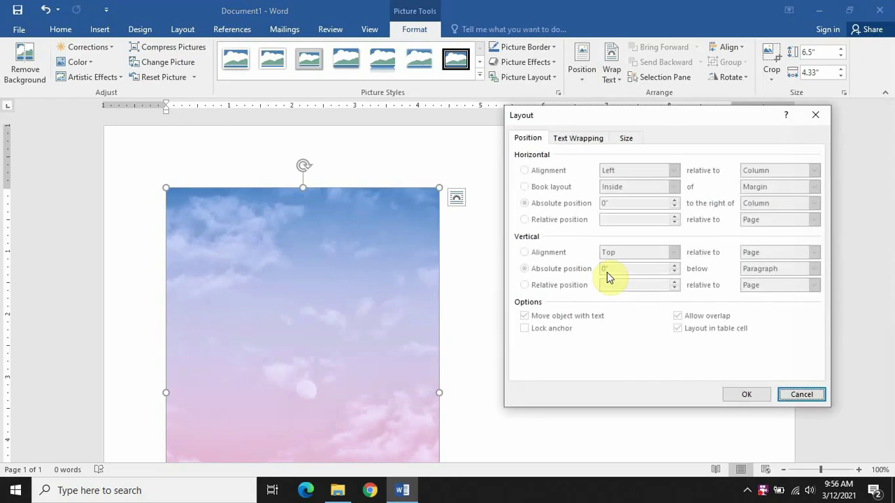
pyautogui.click(626, 139)
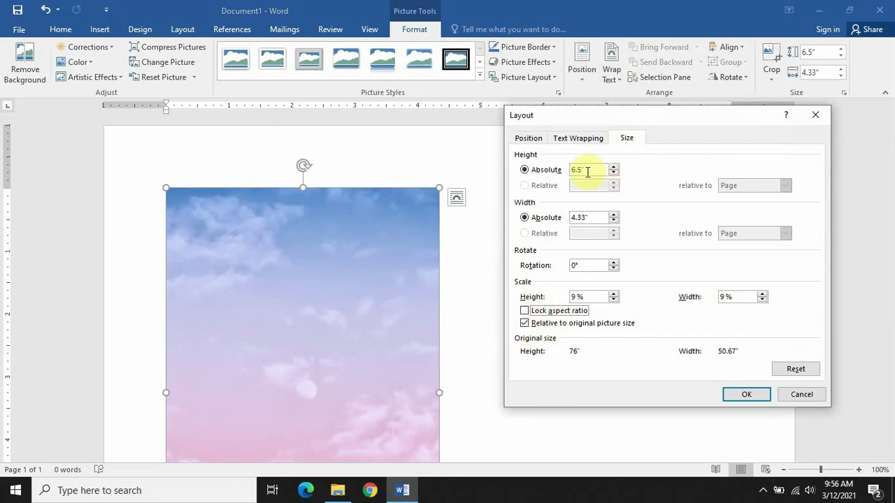
pyautogui.moveTo(585, 170); pyautogui.dragTo(563, 170)
pyautogui.write('7')
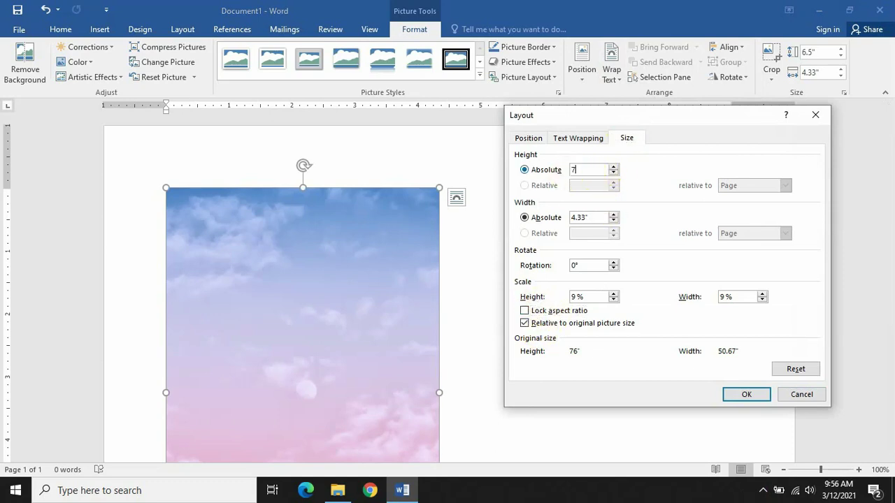
pyautogui.moveTo(591, 218); pyautogui.dragTo(568, 217)
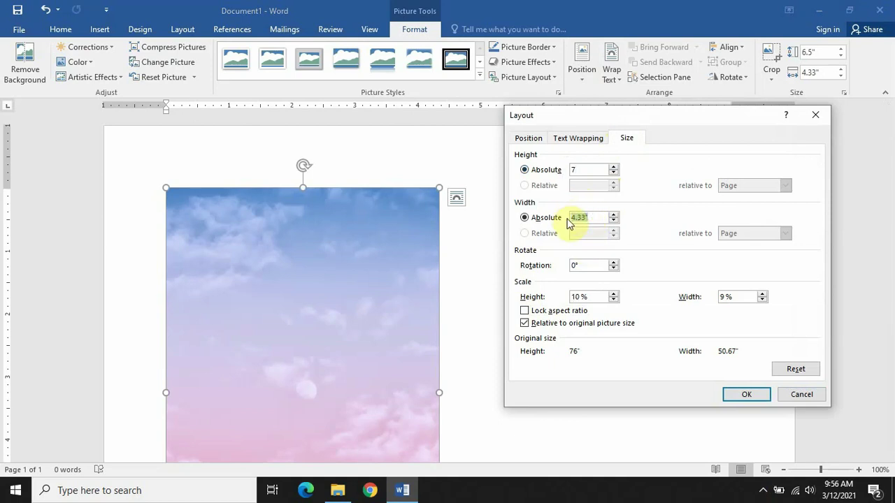
pyautogui.click(739, 395)
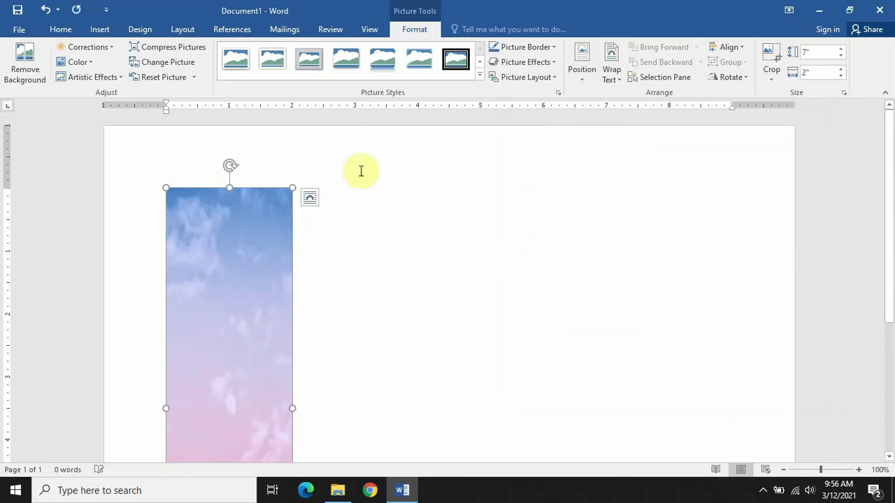
pyautogui.scroll(-4, 222, 261)
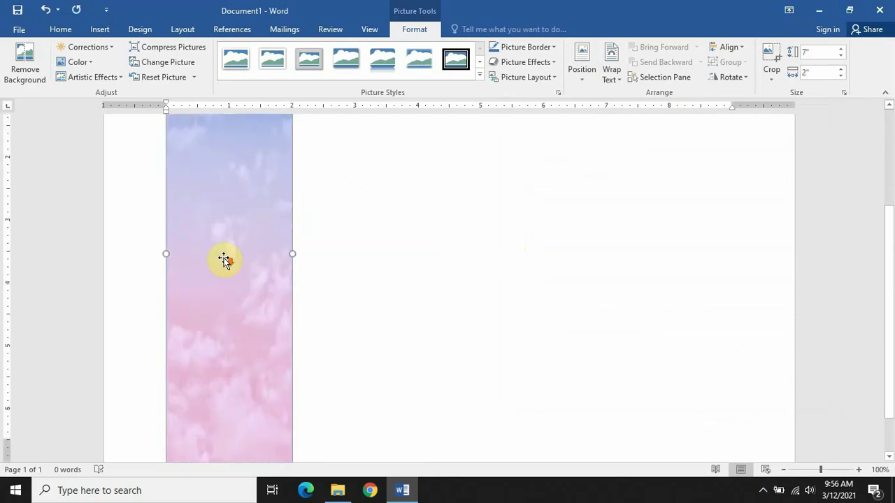
pyautogui.scroll(3, 224, 259)
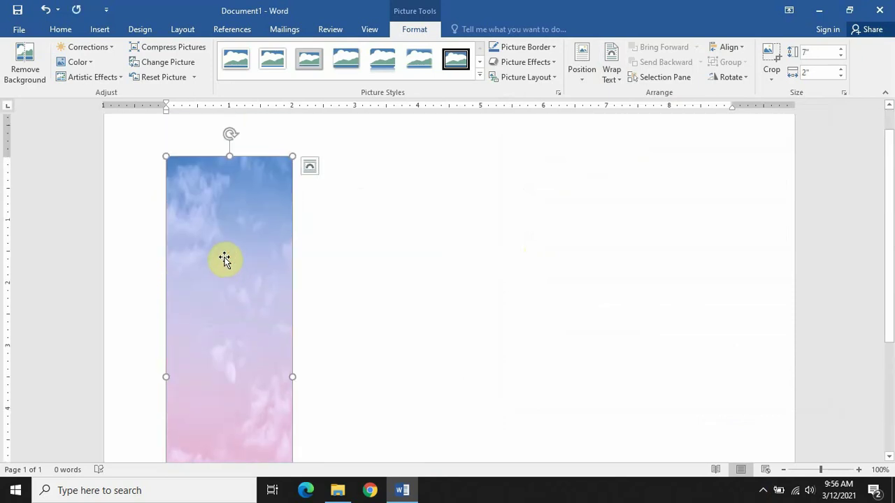
# - Draw a text box about 1.73" high and 1.39" wide on the upper half of the sky picture
pyautogui.click(101, 32)
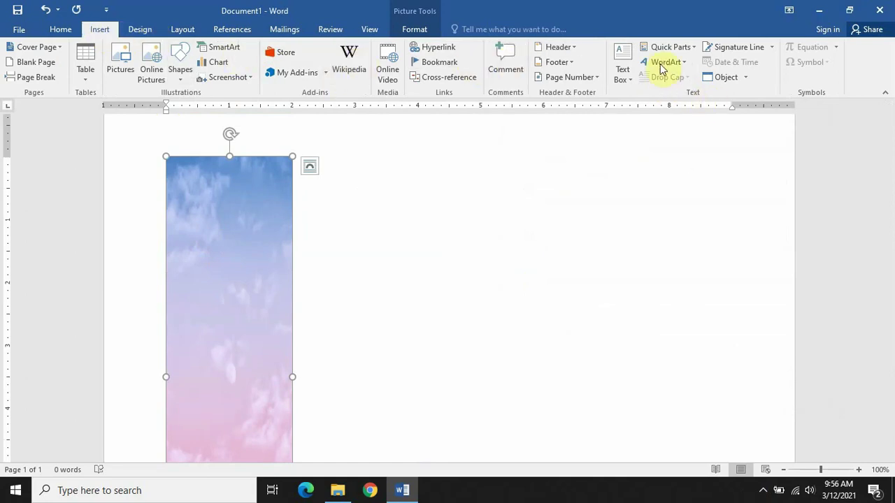
pyautogui.click(622, 74)
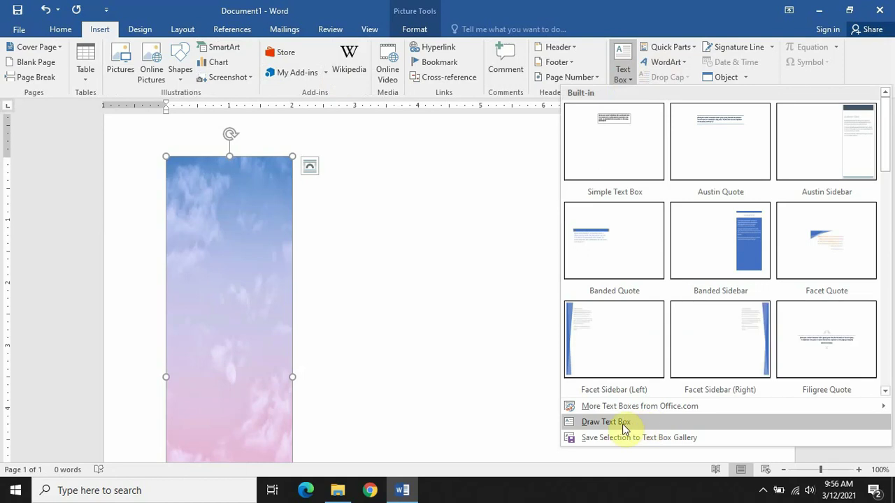
pyautogui.click(615, 425)
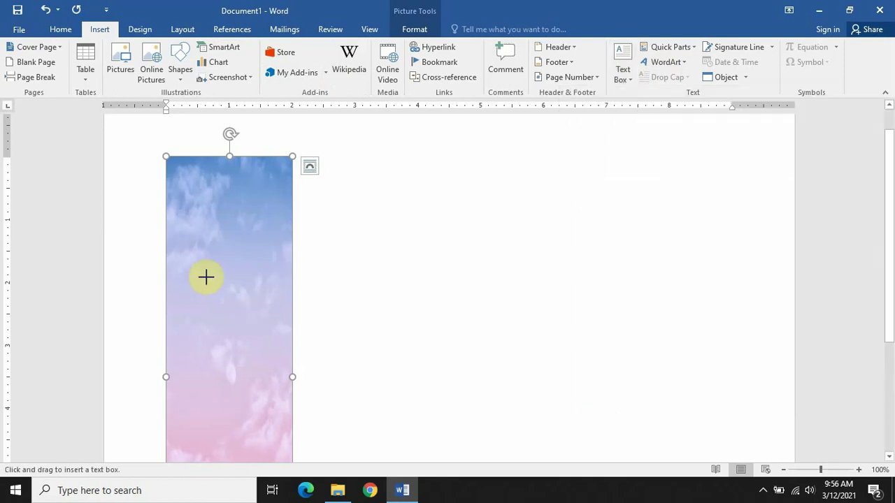
pyautogui.moveTo(188, 240)
pyautogui.mouseDown()
pyautogui.moveTo(232, 343)
pyautogui.moveTo(273, 347)
pyautogui.mouseUp()
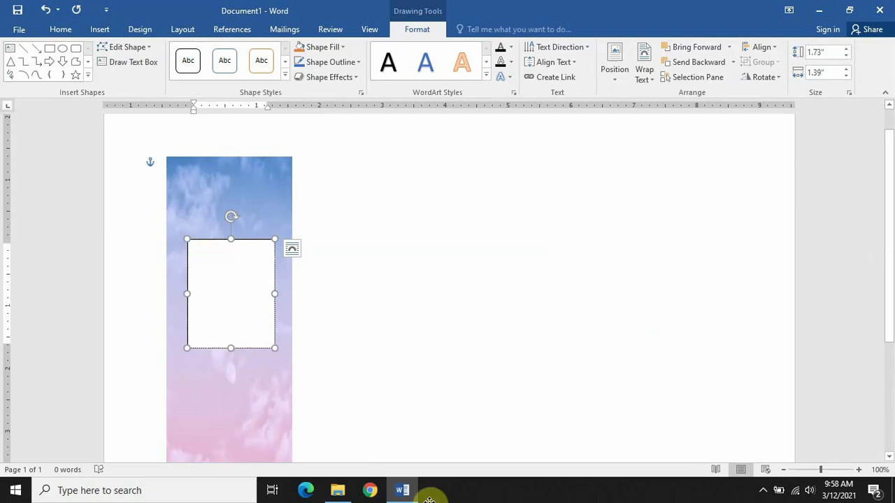
# - Open the quote text file from the Pictures folder in Notepad and copy “Books are a uniquely portable magic.”
pyautogui.click(338, 490)
pyautogui.doubleClick(579, 127)
pyautogui.moveTo(279, 91); pyautogui.dragTo(52, 93)
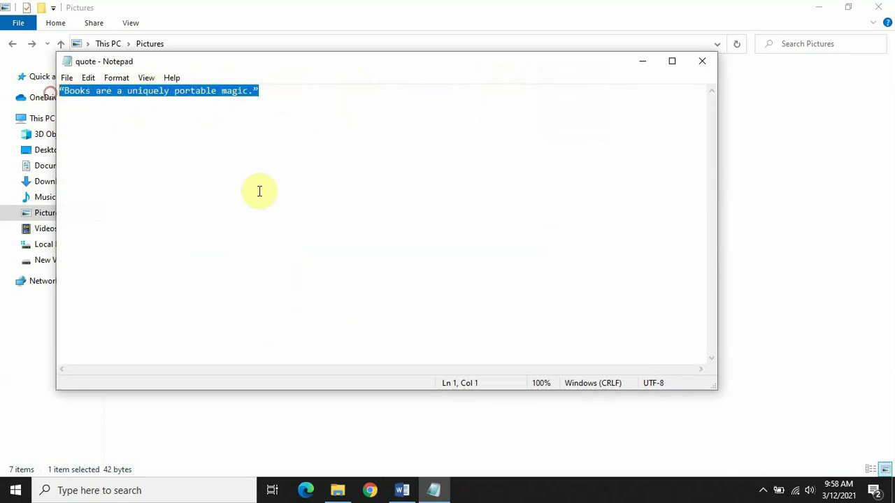
pyautogui.rightClick(219, 92)
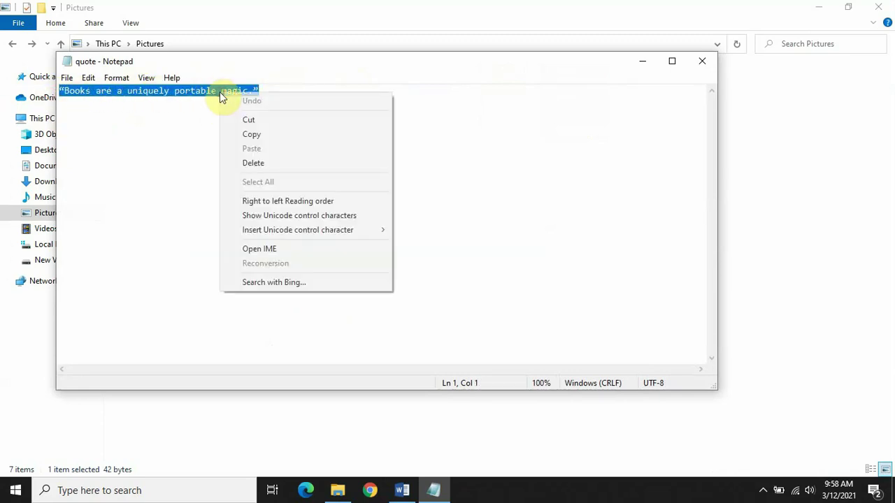
pyautogui.click(248, 134)
# - Return to the Word document and paste the copied quote as text only into the text box
pyautogui.click(404, 490)
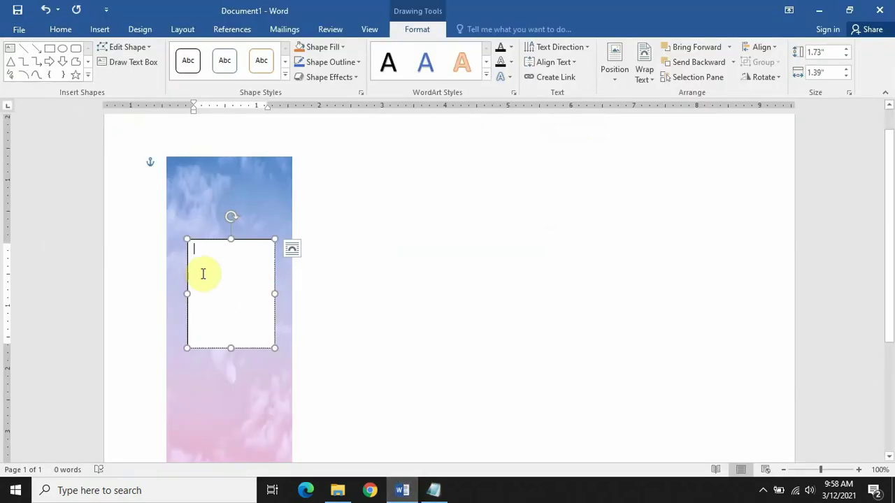
pyautogui.rightClick(198, 254)
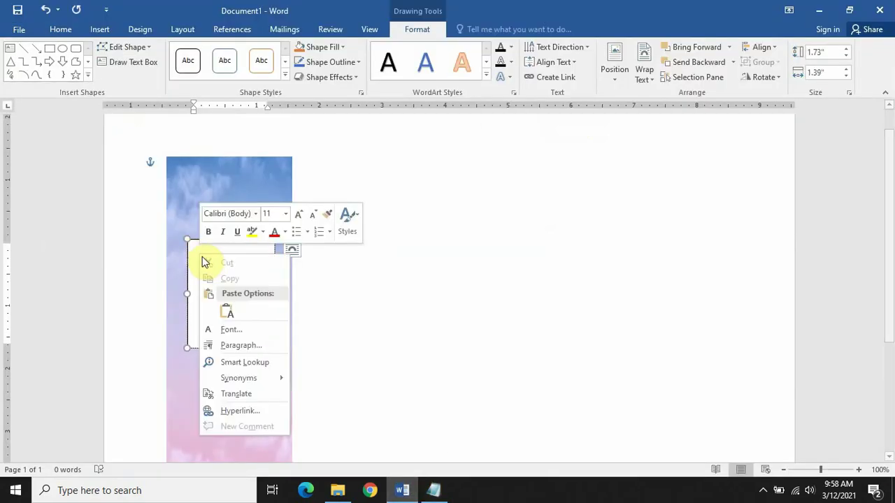
pyautogui.click(230, 316)
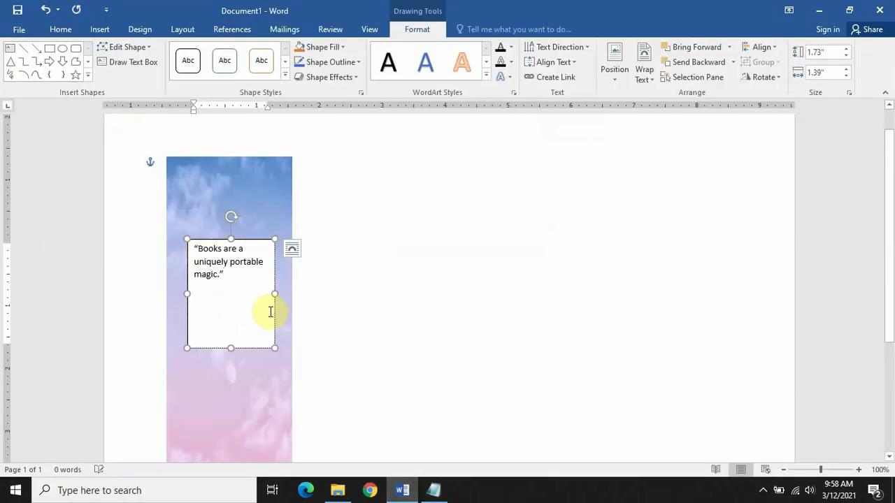
# - Remove the text box's fill and outline by setting No Fill and No Outline
pyautogui.click(337, 50)
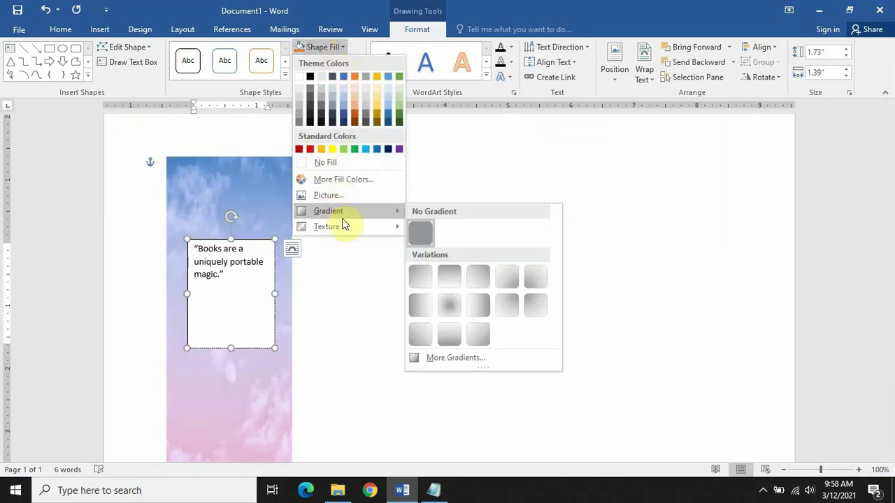
pyautogui.click(329, 163)
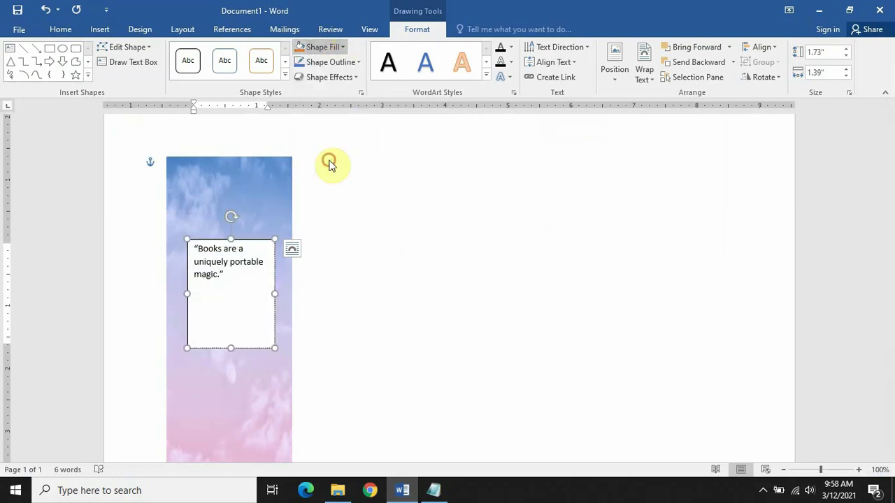
pyautogui.click(349, 62)
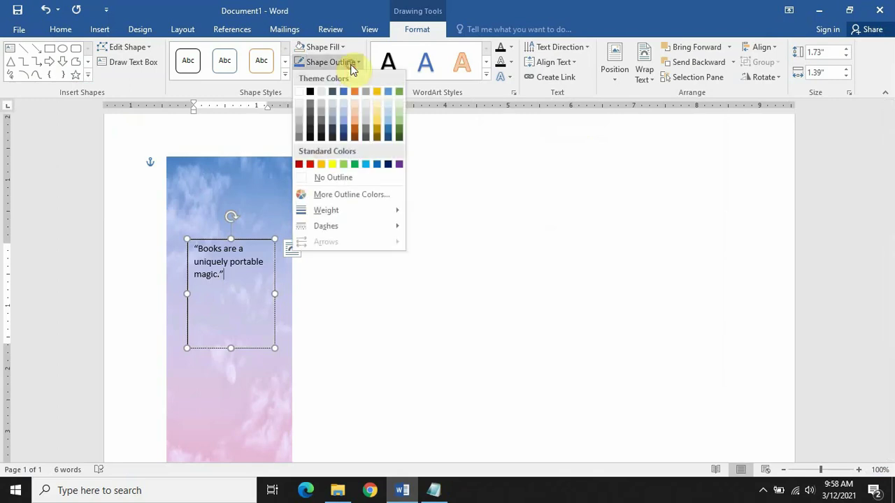
pyautogui.click(344, 180)
# - Change the font of the whole quote in the text box to Brush Script Std
pyautogui.moveTo(229, 275); pyautogui.dragTo(190, 246)
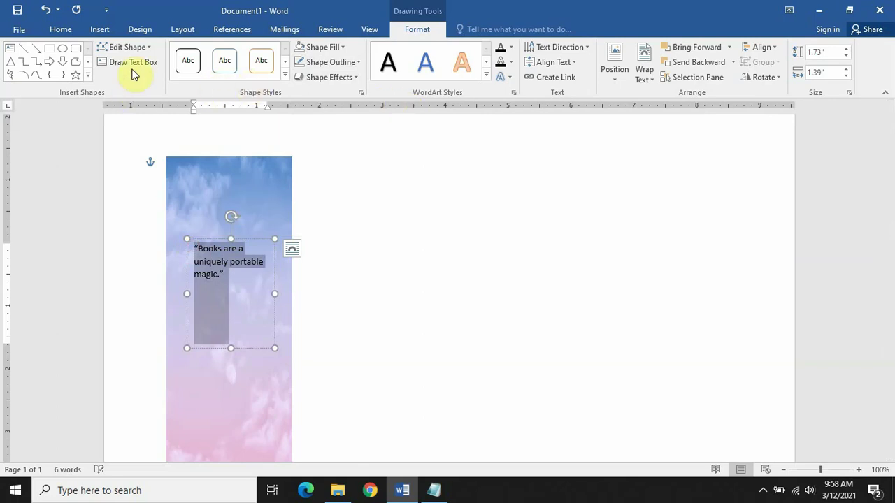
pyautogui.click(60, 29)
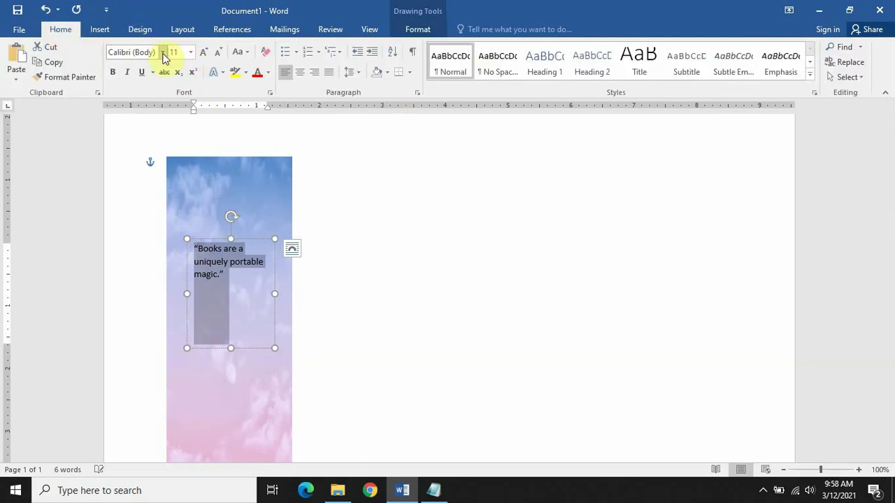
pyautogui.click(163, 54)
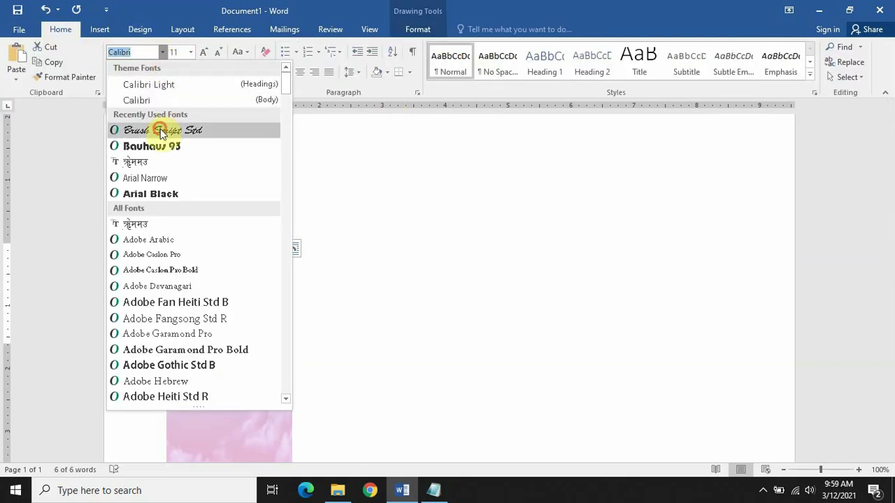
pyautogui.click(161, 129)
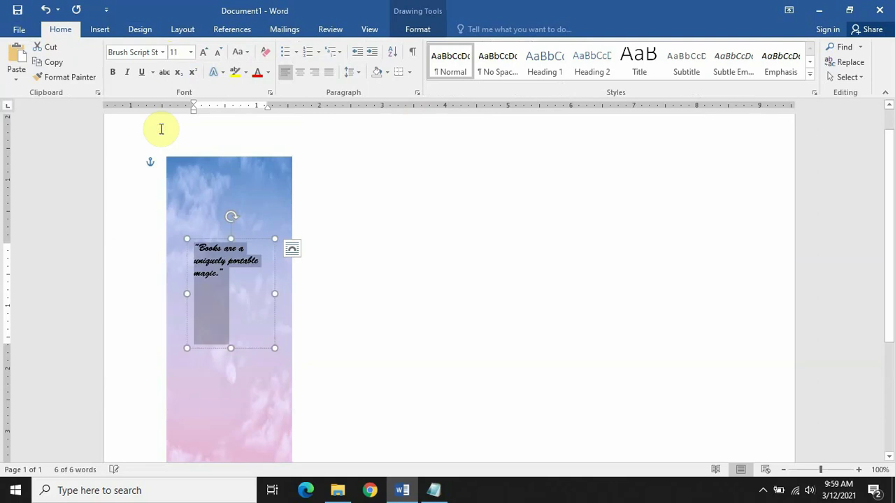
# - Set the quote's font size to 36 and enlarge the text box downward and to both sides until the whole quote fits
pyautogui.click(191, 52)
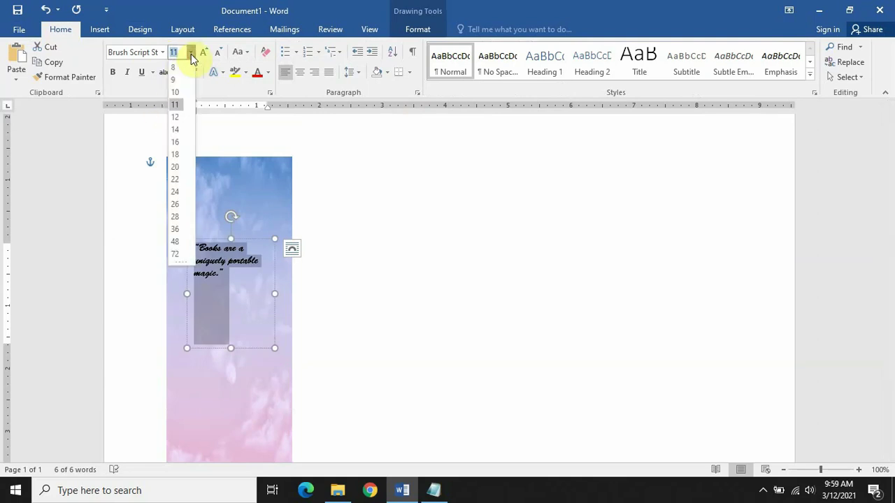
pyautogui.click(179, 228)
pyautogui.scroll(-2, 232, 276)
pyautogui.moveTo(231, 286); pyautogui.dragTo(223, 432)
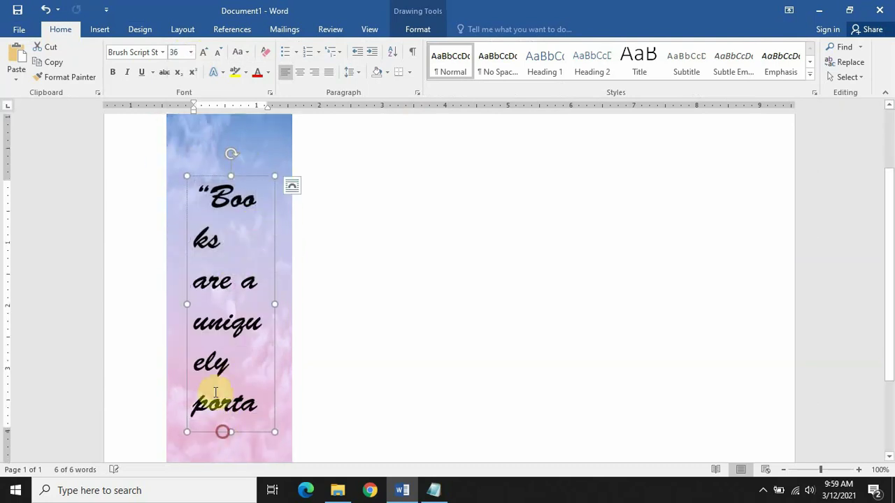
pyautogui.moveTo(182, 304); pyautogui.dragTo(170, 304)
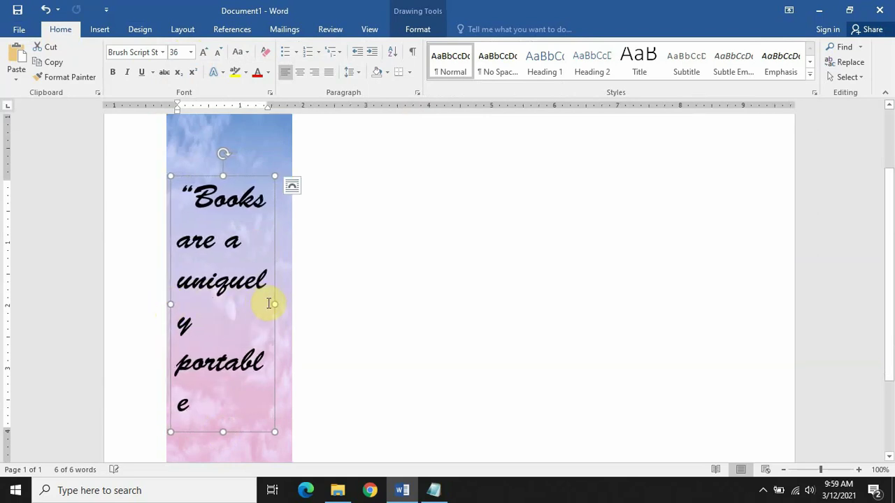
pyautogui.moveTo(273, 302); pyautogui.dragTo(287, 303)
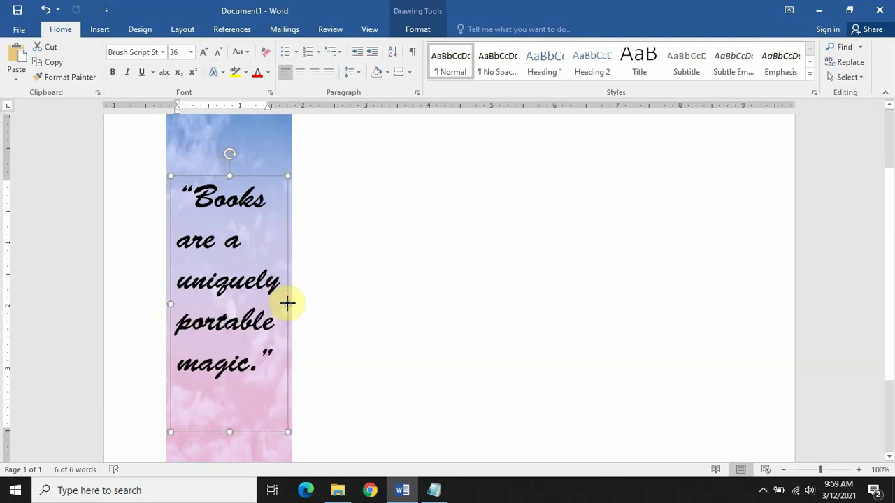
pyautogui.scroll(-3, 256, 235)
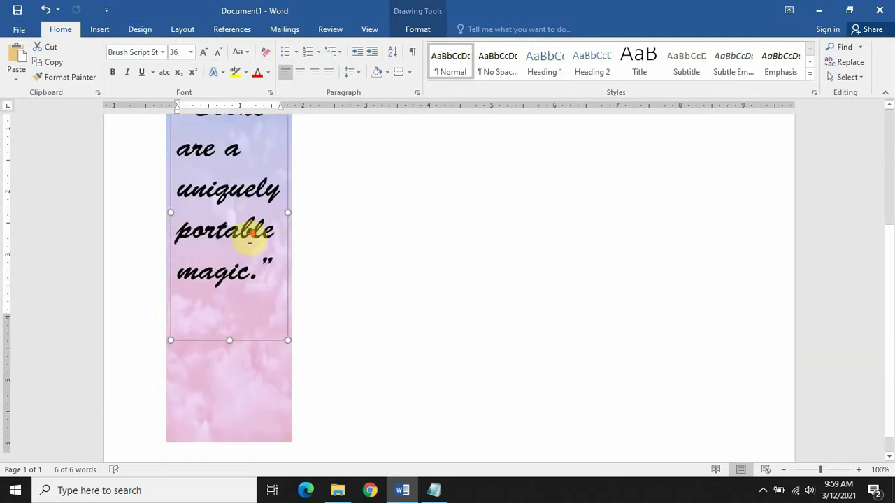
# - Apply the blue-filled text effect with shadow to the whole quote and set its font color to White, Background 1
pyautogui.scroll(5, 254, 238)
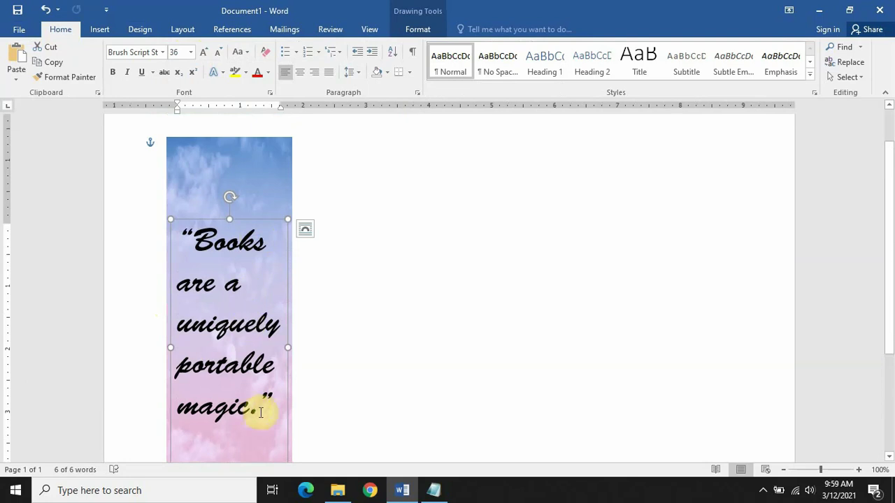
pyautogui.moveTo(268, 414); pyautogui.dragTo(179, 239)
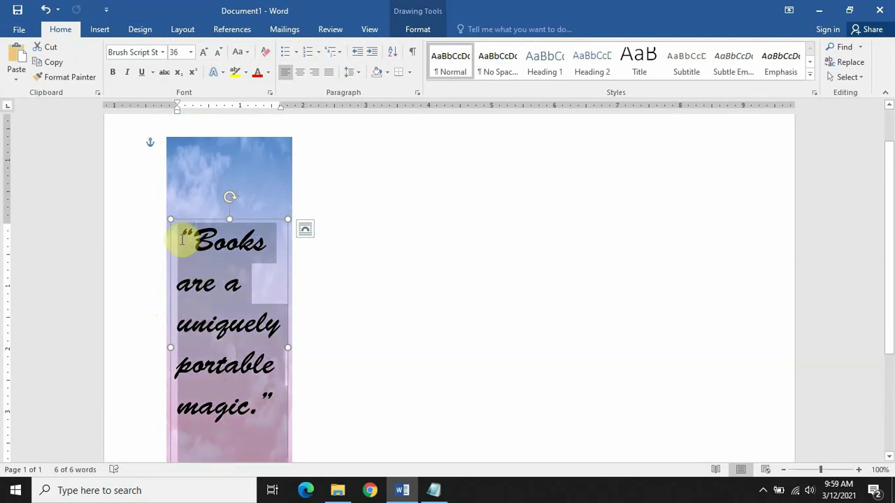
pyautogui.click(268, 74)
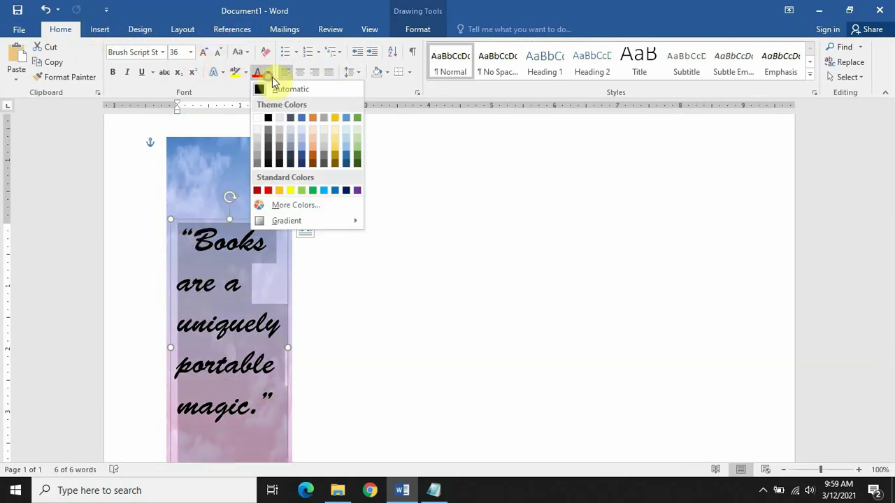
pyautogui.click(257, 120)
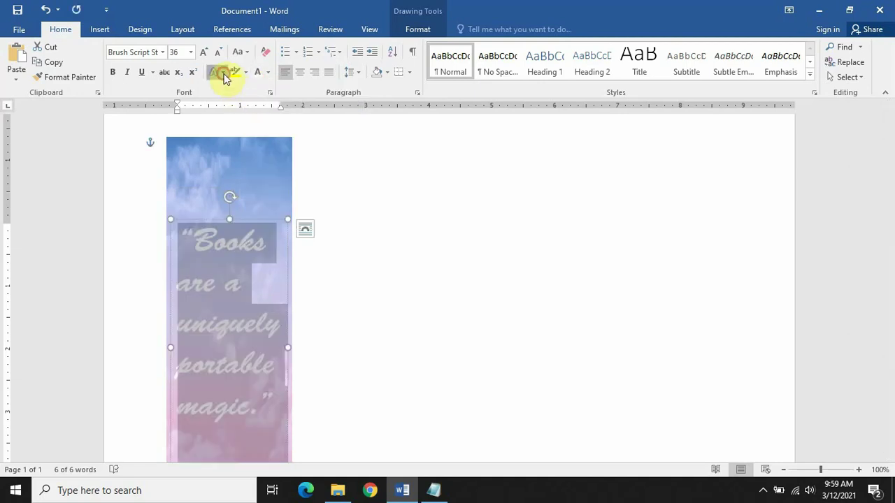
pyautogui.click(215, 72)
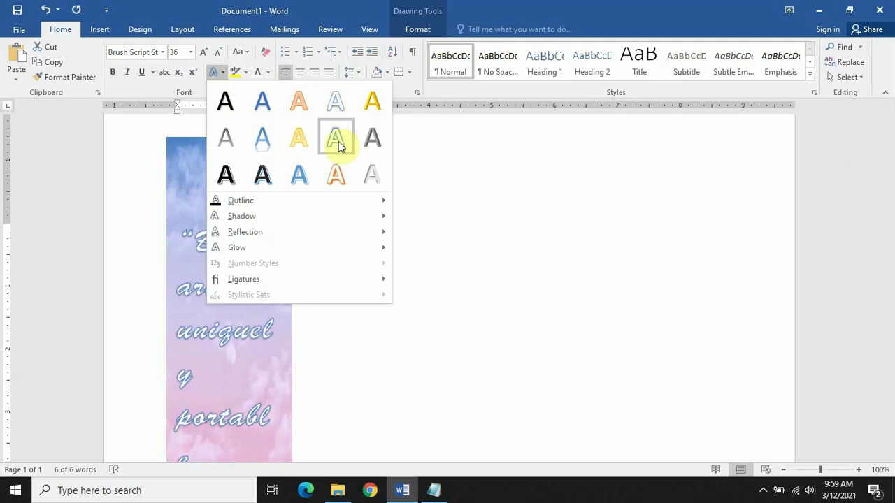
pyautogui.click(263, 111)
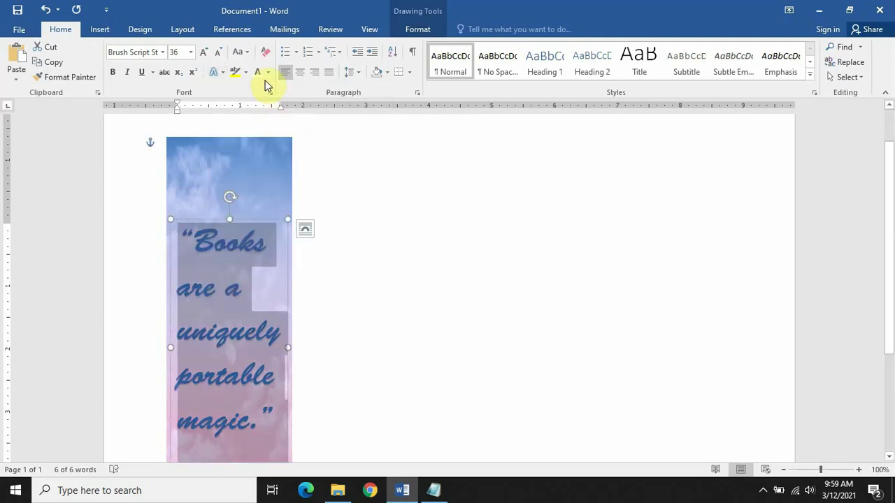
pyautogui.click(267, 72)
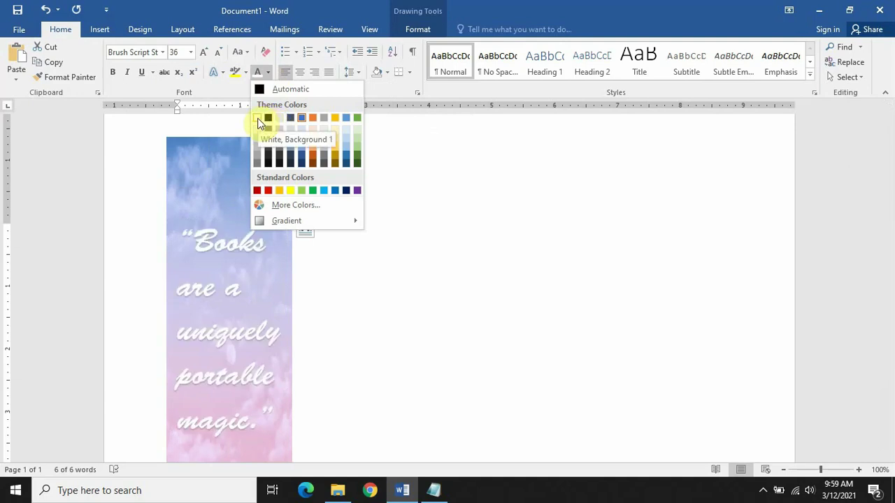
pyautogui.click(258, 120)
pyautogui.click(346, 300)
# - Move the quote's text box slightly higher on the sky picture
pyautogui.scroll(-3, 349, 289)
pyautogui.scroll(3, 349, 290)
pyautogui.scroll(-3, 240, 244)
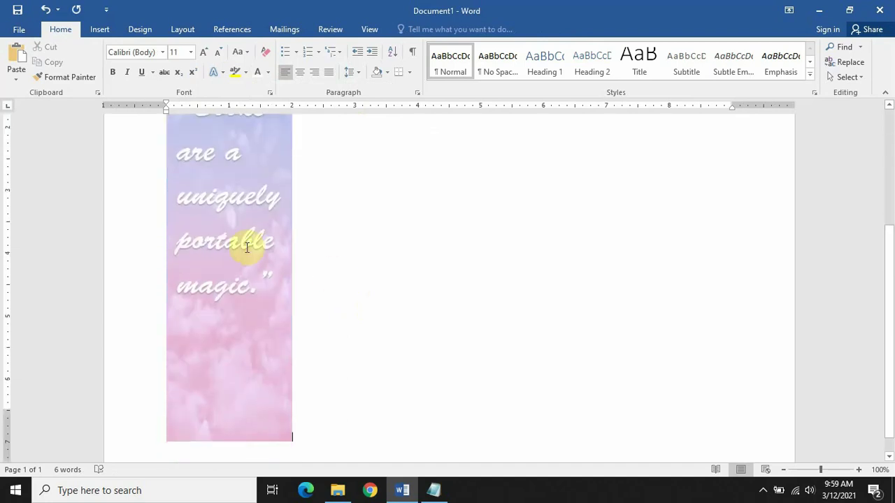
pyautogui.click(240, 244)
pyautogui.scroll(2, 240, 244)
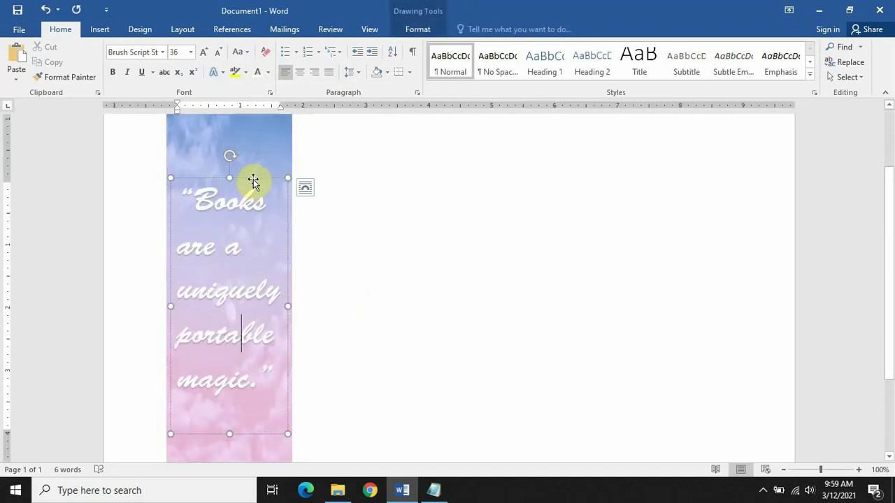
pyautogui.moveTo(253, 179); pyautogui.dragTo(253, 159)
pyautogui.click(425, 307)
pyautogui.scroll(-3, 391, 307)
pyautogui.scroll(3, 315, 306)
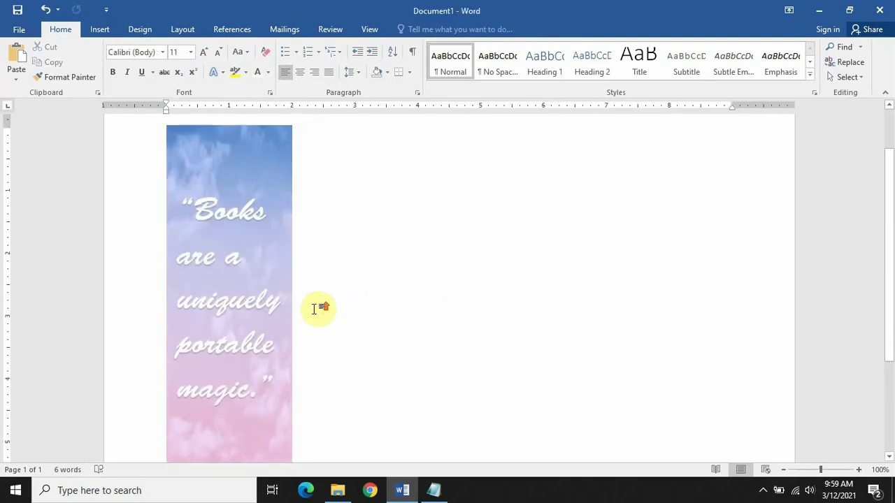
pyautogui.scroll(-5, 315, 292)
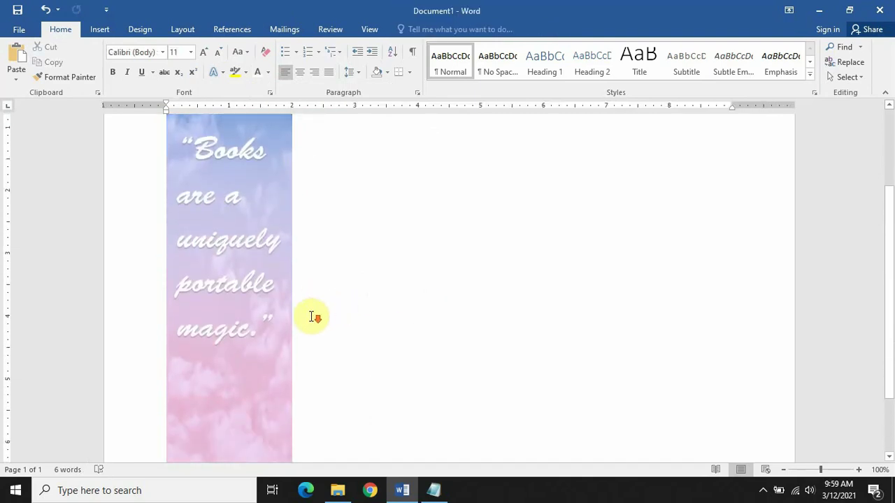
pyautogui.scroll(5, 308, 316)
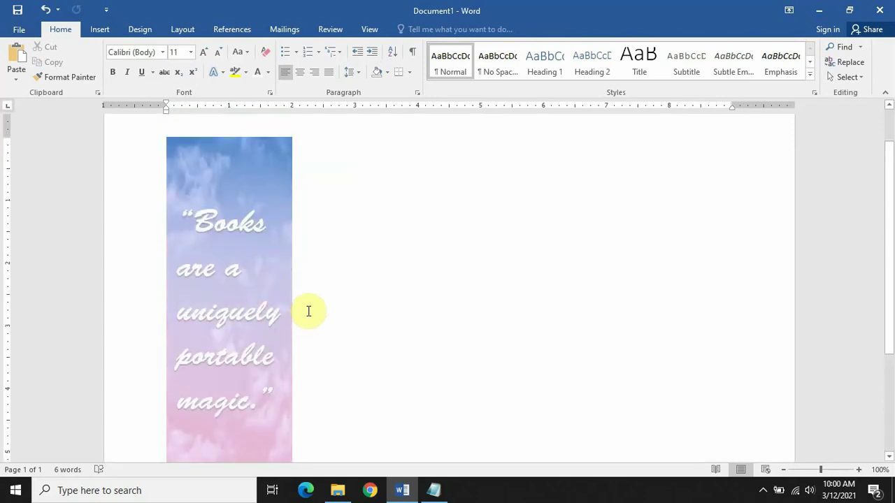
pyautogui.scroll(-3, 309, 291)
pyautogui.click(241, 435)
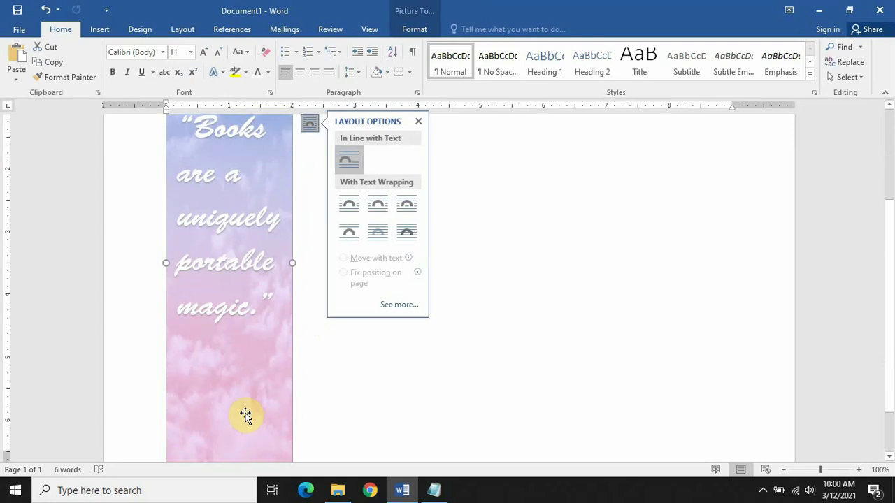
pyautogui.rightClick(245, 413)
pyautogui.click(333, 403)
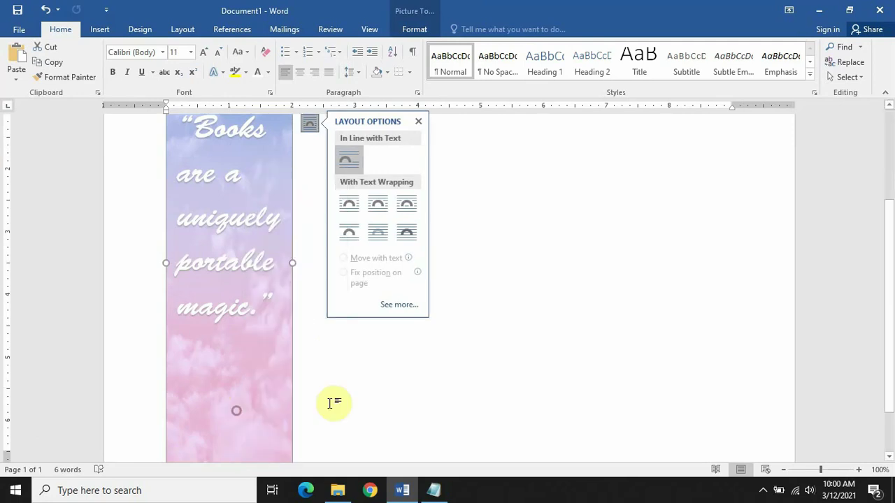
pyautogui.click(352, 392)
# - Copy the sky picture and paste the duplicate directly beside the original as the bookmark's second side
pyautogui.click(248, 392)
pyautogui.rightClick(244, 381)
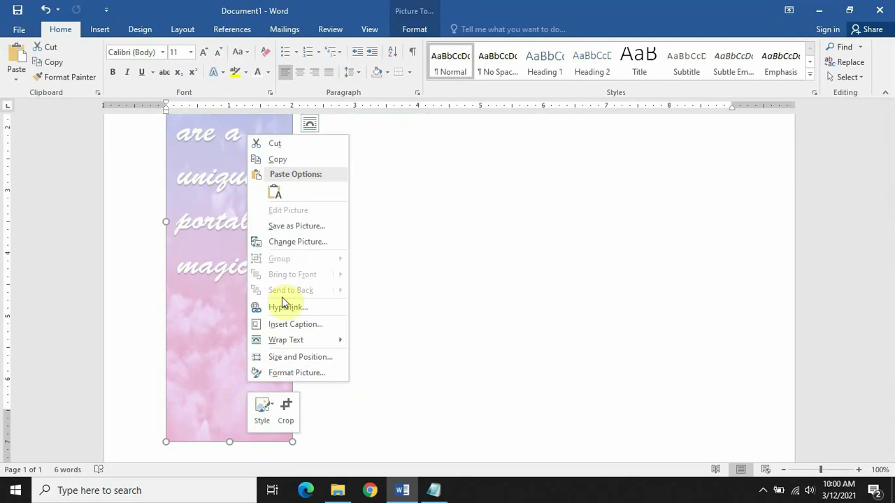
pyautogui.click(274, 160)
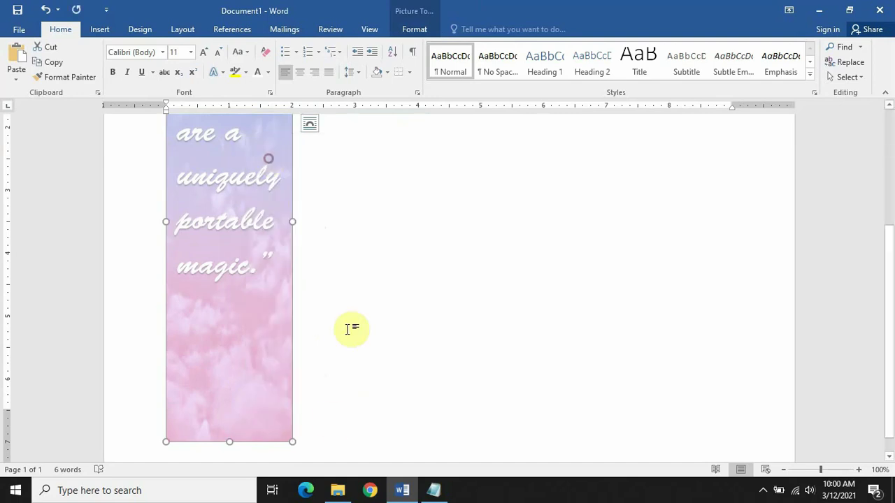
pyautogui.click(304, 430)
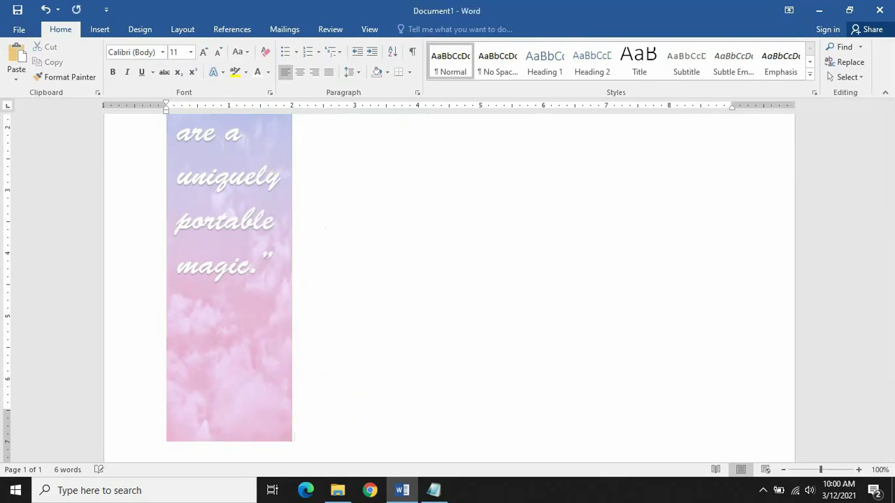
pyautogui.rightClick(300, 429)
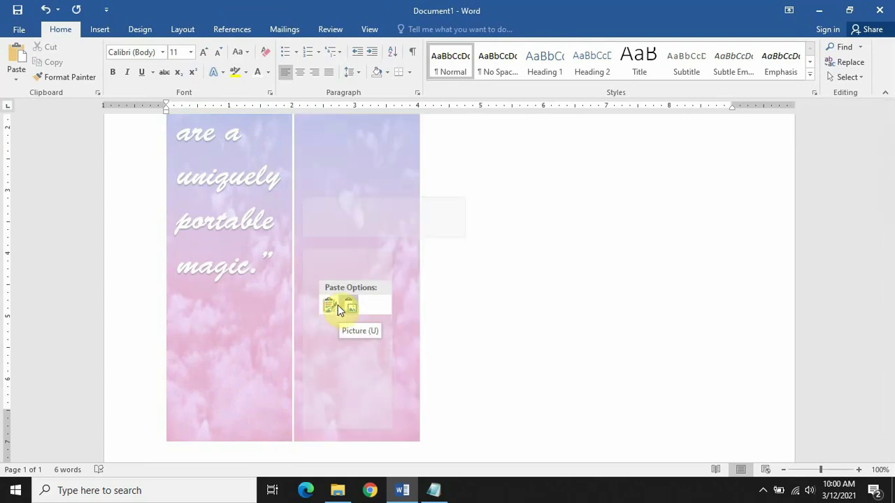
pyautogui.click(326, 306)
# - Look over both bookmark sides from top to bottom to compare their alignment and appearance
pyautogui.scroll(3, 356, 307)
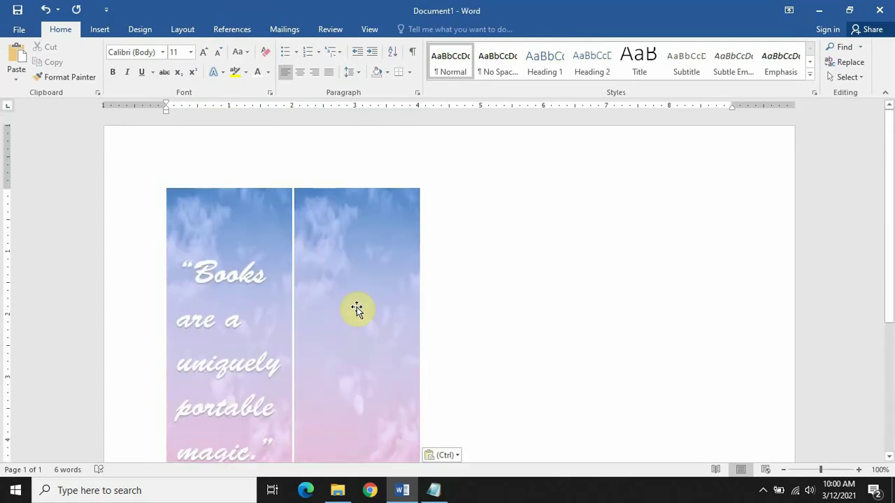
pyautogui.scroll(-3, 357, 306)
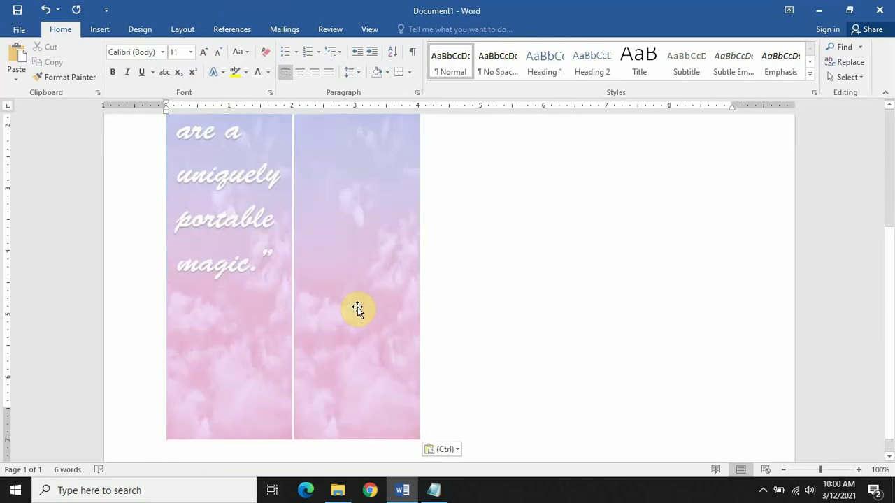
pyautogui.scroll(3, 358, 307)
pyautogui.scroll(3, 358, 307)
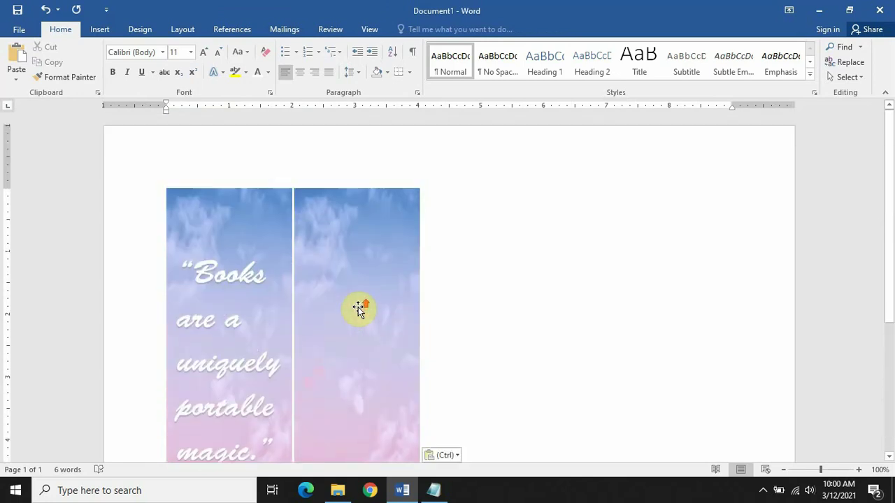
pyautogui.scroll(-3, 342, 283)
pyautogui.scroll(3, 354, 291)
pyautogui.scroll(-3, 352, 293)
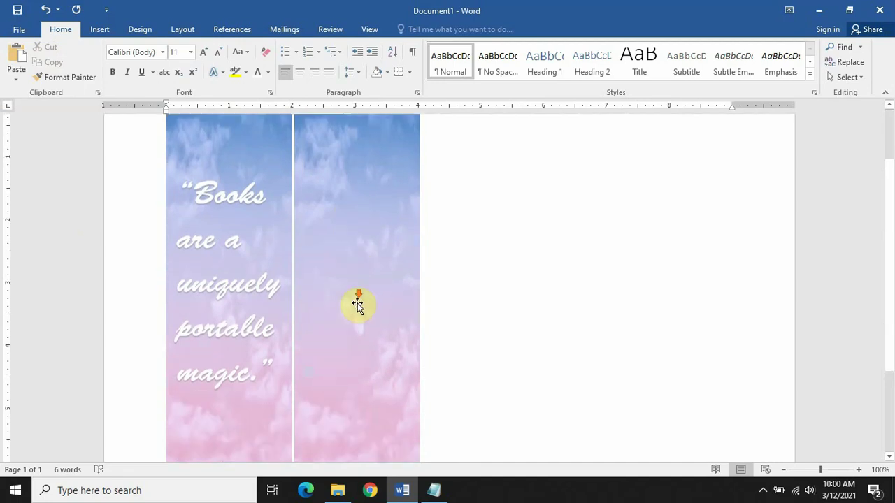
pyautogui.scroll(-4, 314, 336)
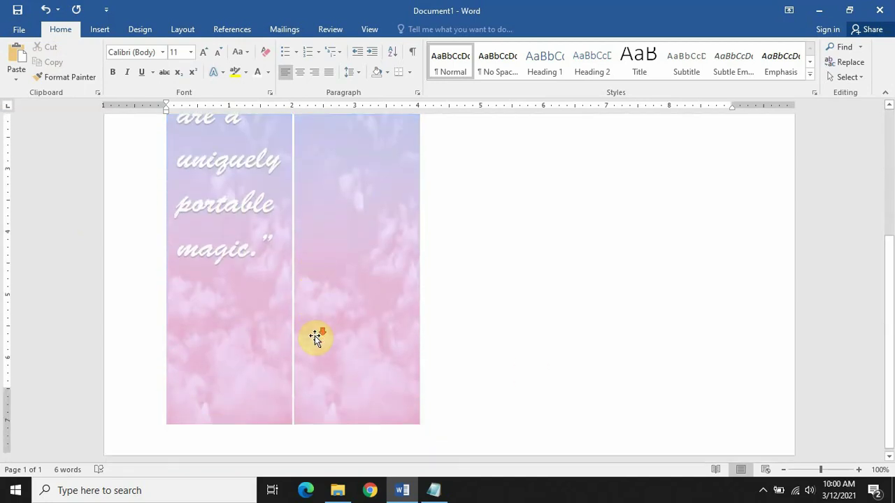
pyautogui.scroll(5, 315, 338)
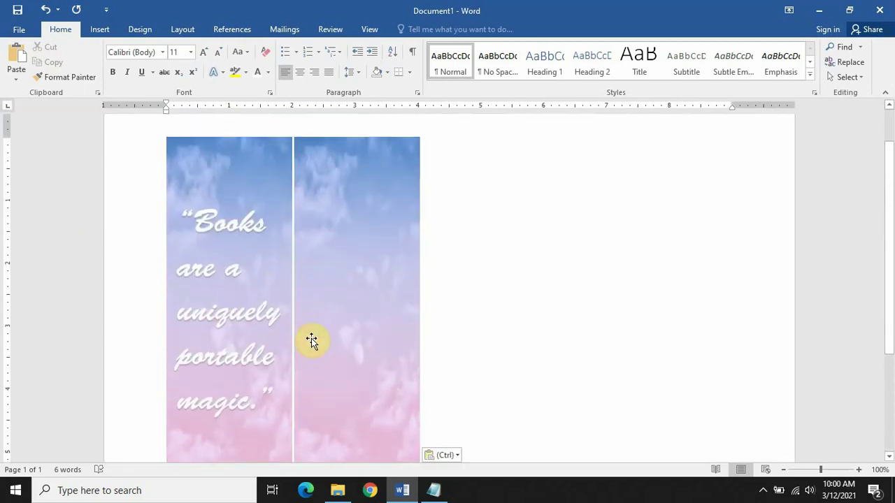
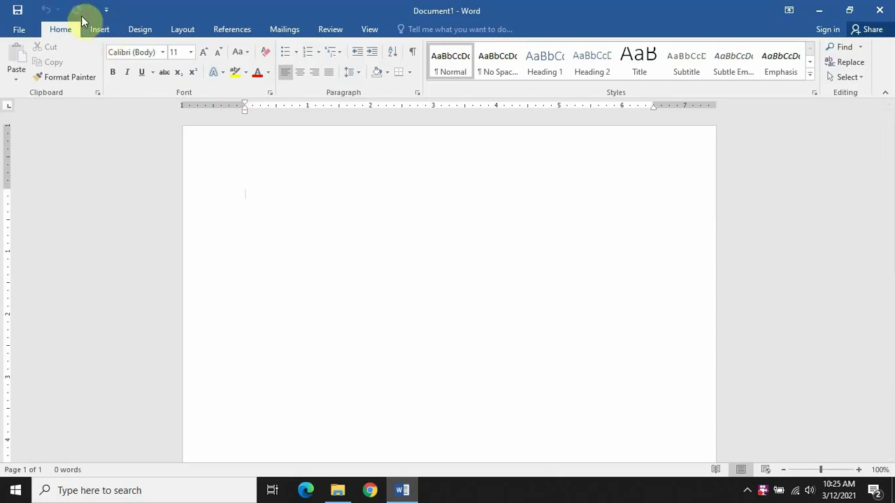
# - Set up the new blank document's page as A4 in landscape orientation with Narrow margins
pyautogui.click(182, 29)
pyautogui.click(92, 83)
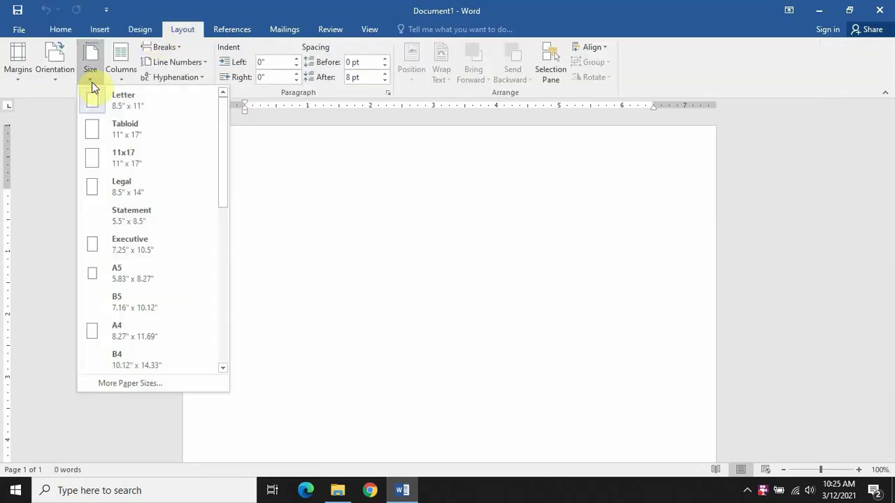
pyautogui.click(116, 324)
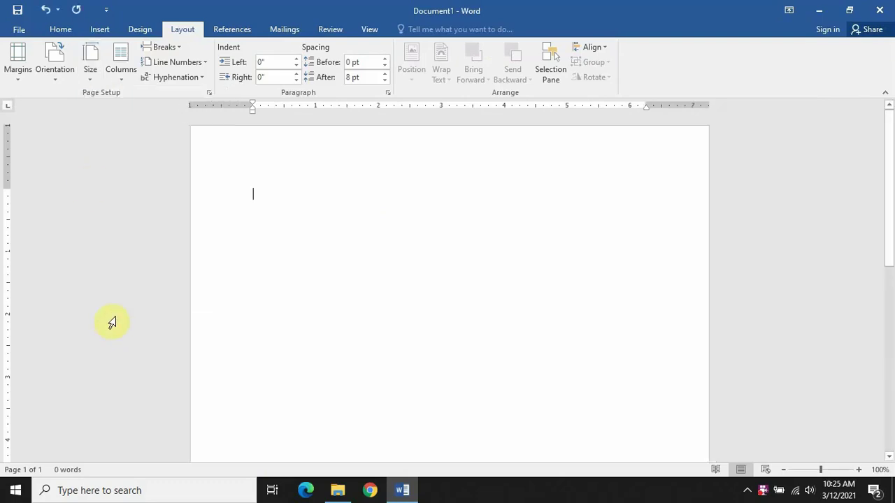
pyautogui.click(64, 75)
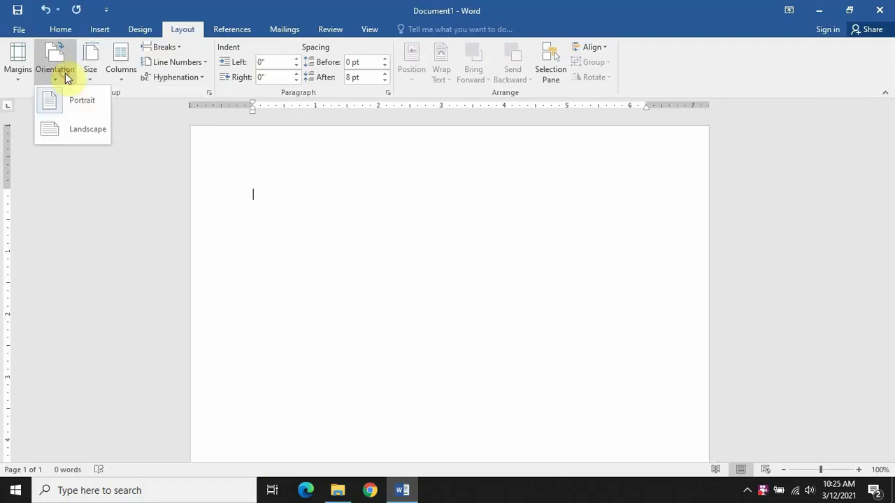
pyautogui.click(71, 133)
pyautogui.click(20, 80)
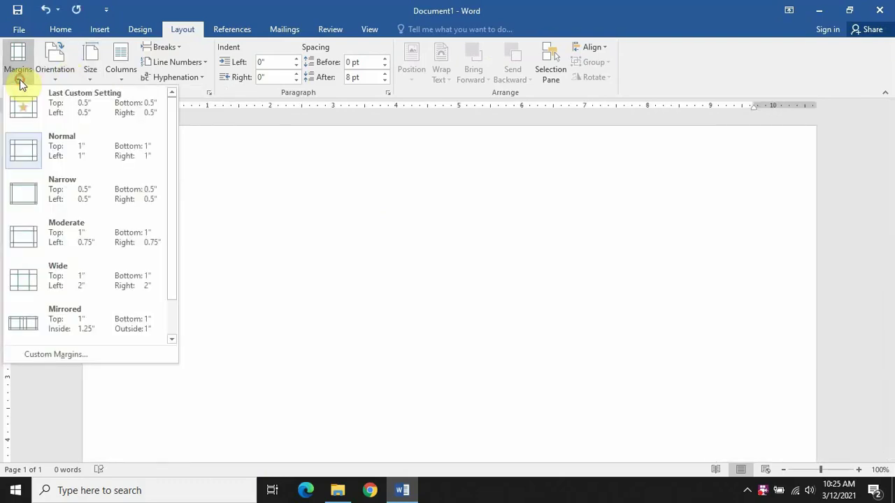
pyautogui.click(63, 190)
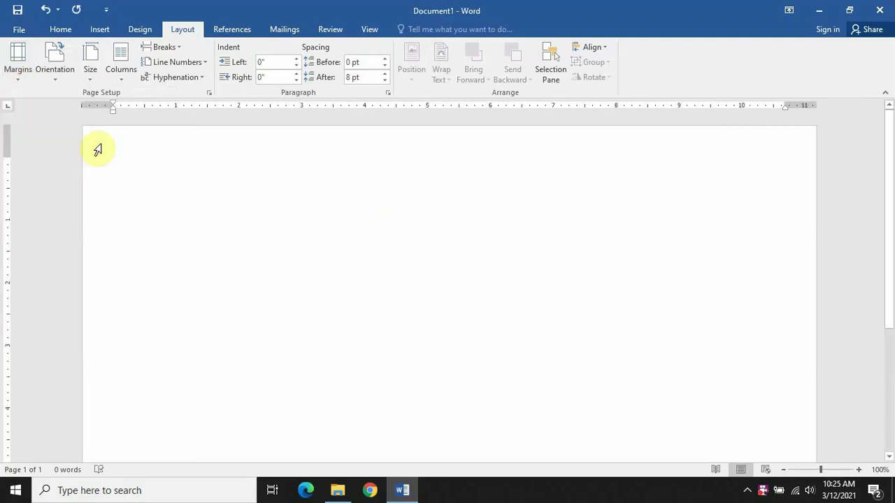
# - Insert the "keep calm and read on" picture from the Pictures folder into the blank document
pyautogui.click(100, 31)
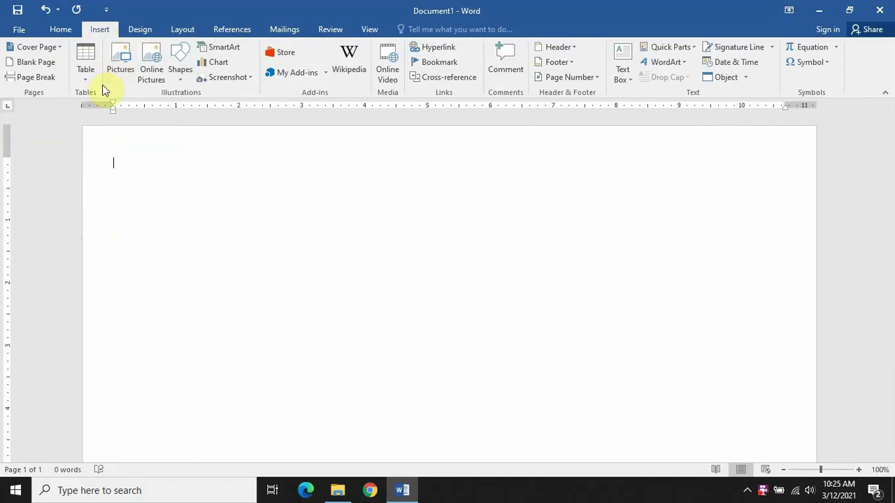
pyautogui.click(123, 74)
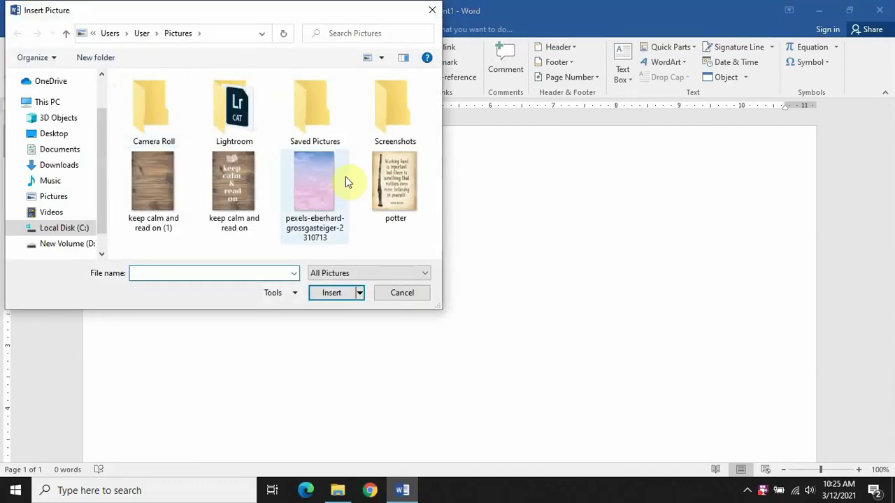
pyautogui.click(234, 196)
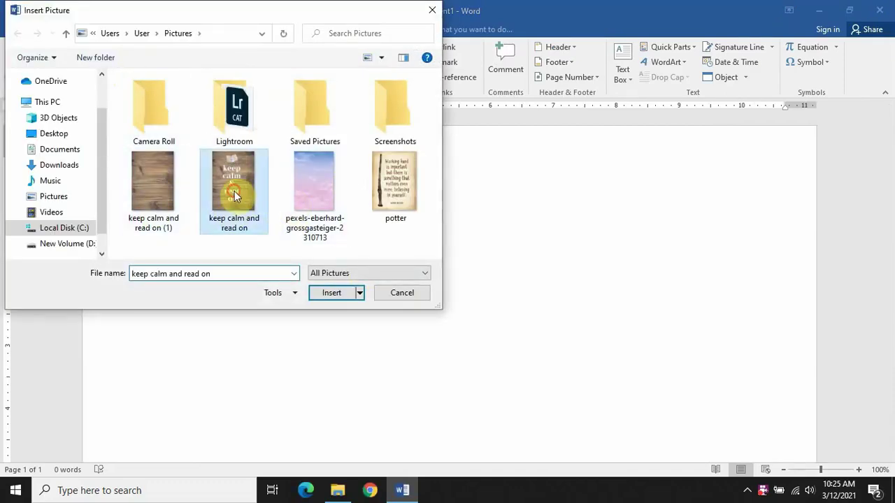
pyautogui.click(329, 293)
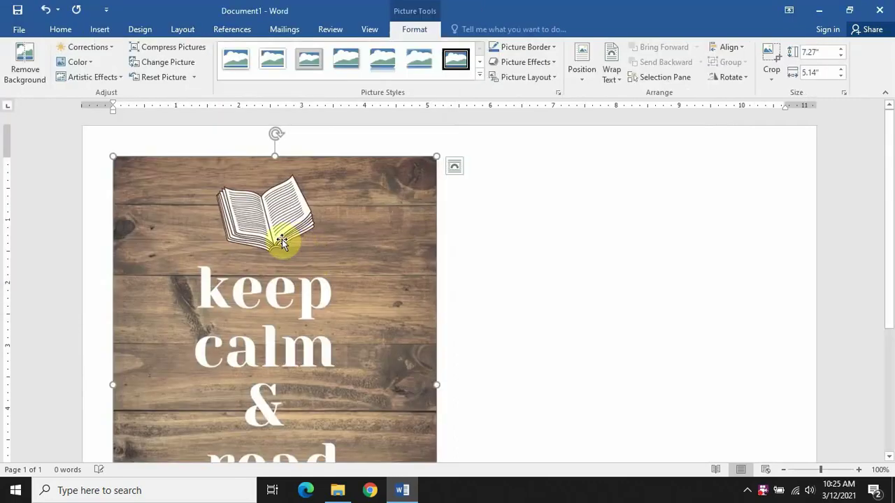
# - Crop both sides of the "keep calm and read on" picture close to its lettering, to a width of about 2.6"
pyautogui.scroll(-5, 295, 254)
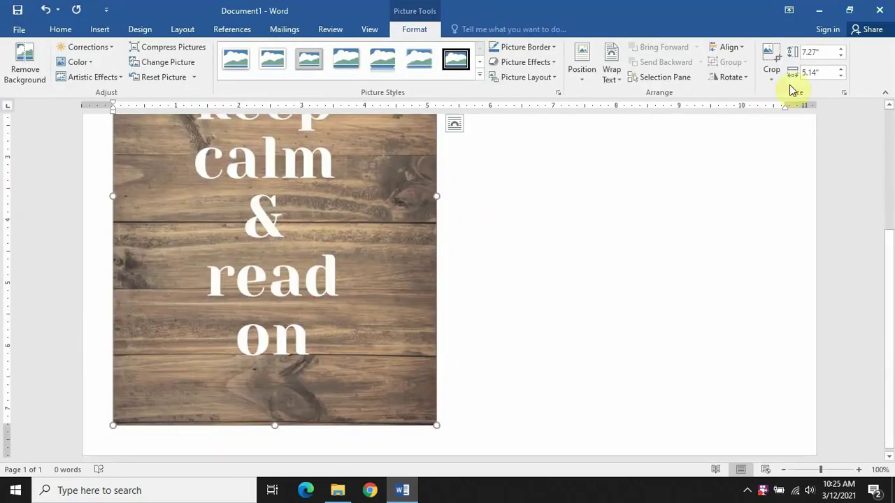
pyautogui.click(772, 77)
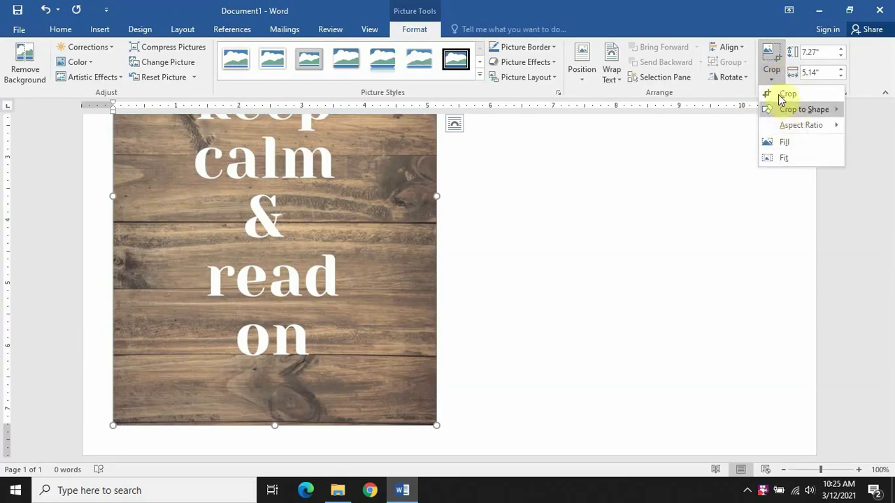
pyautogui.click(784, 94)
pyautogui.moveTo(434, 198); pyautogui.dragTo(347, 207)
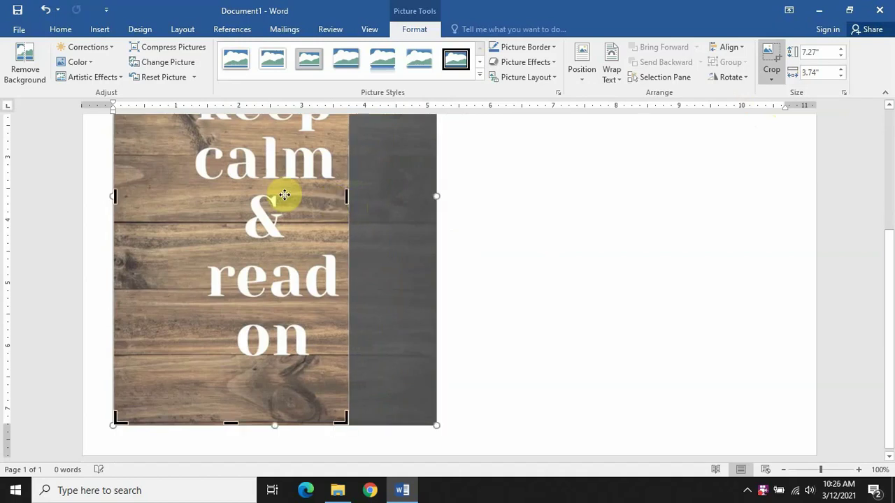
pyautogui.moveTo(114, 197); pyautogui.dragTo(185, 202)
pyautogui.scroll(5, 235, 230)
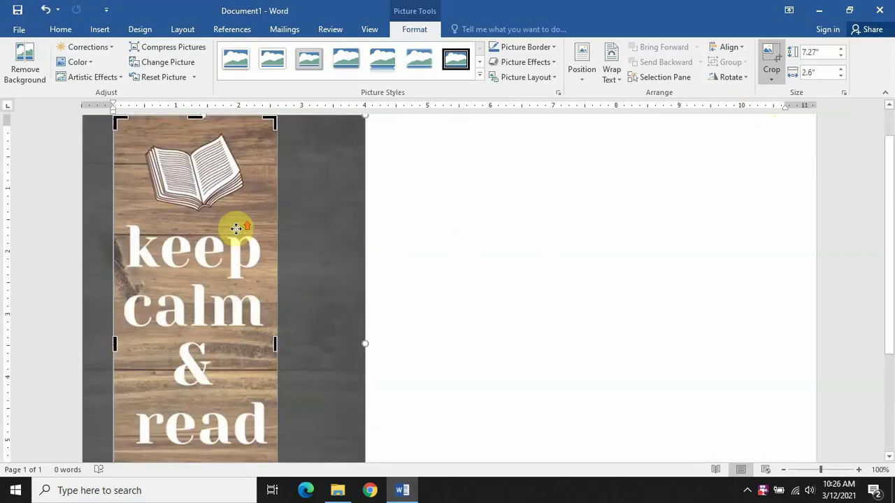
pyautogui.click(771, 64)
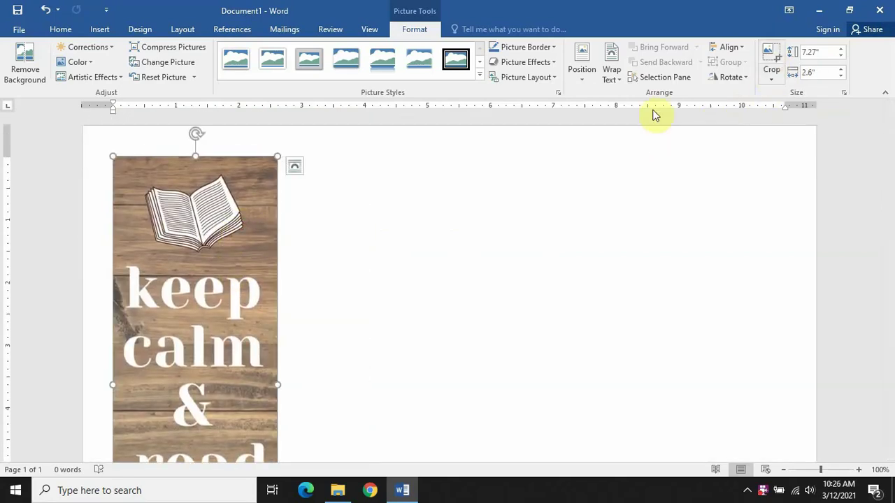
# - Resize the cropped "keep calm and read on" picture to 7" high by 2" wide with the aspect ratio unlocked
pyautogui.click(580, 70)
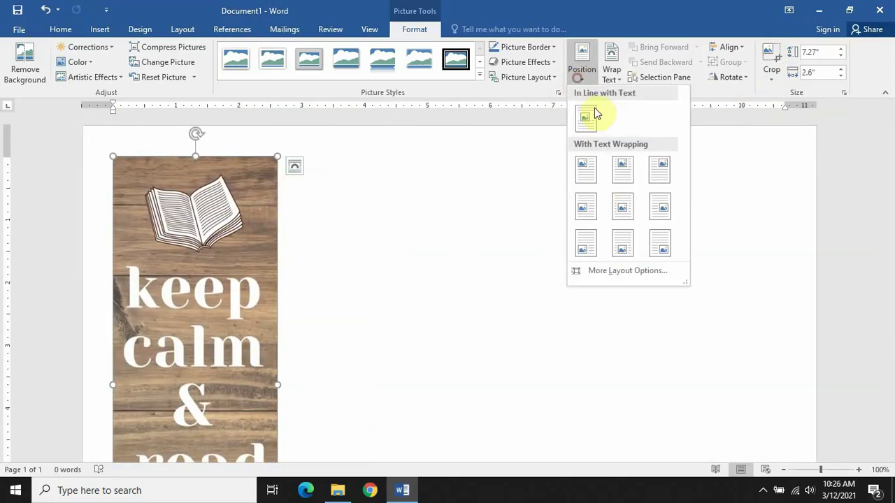
pyautogui.click(617, 273)
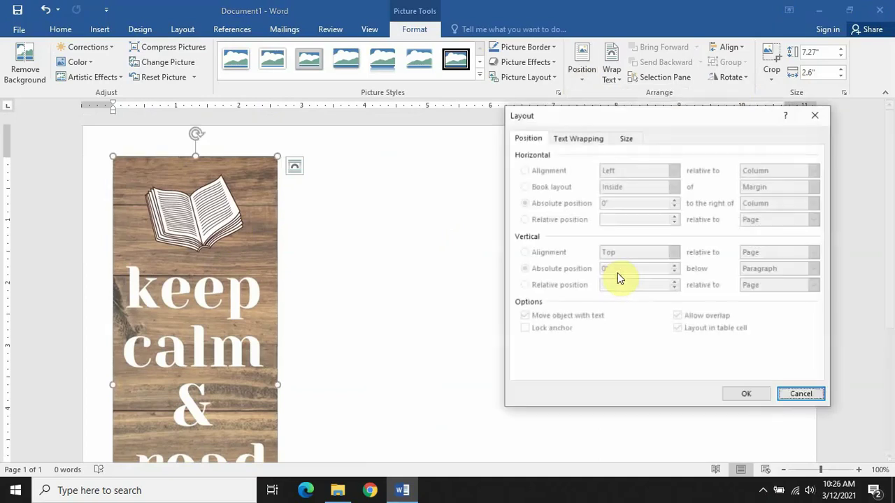
pyautogui.click(627, 139)
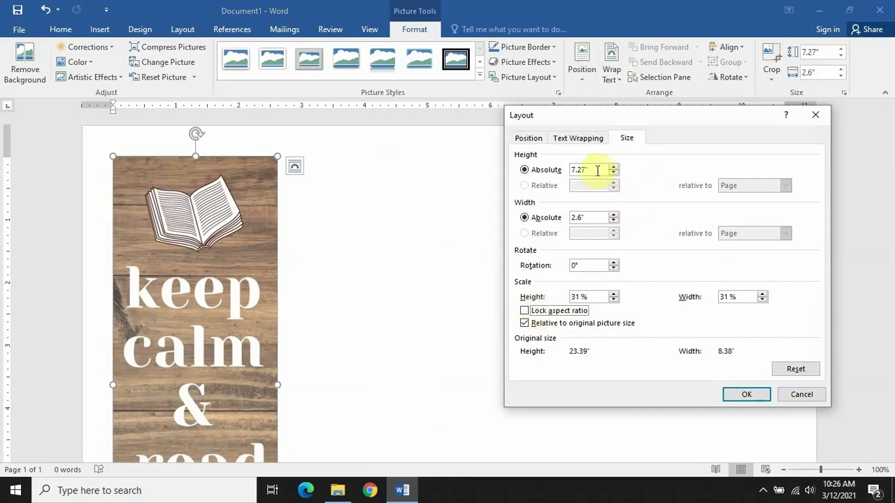
pyautogui.moveTo(598, 170); pyautogui.dragTo(570, 170)
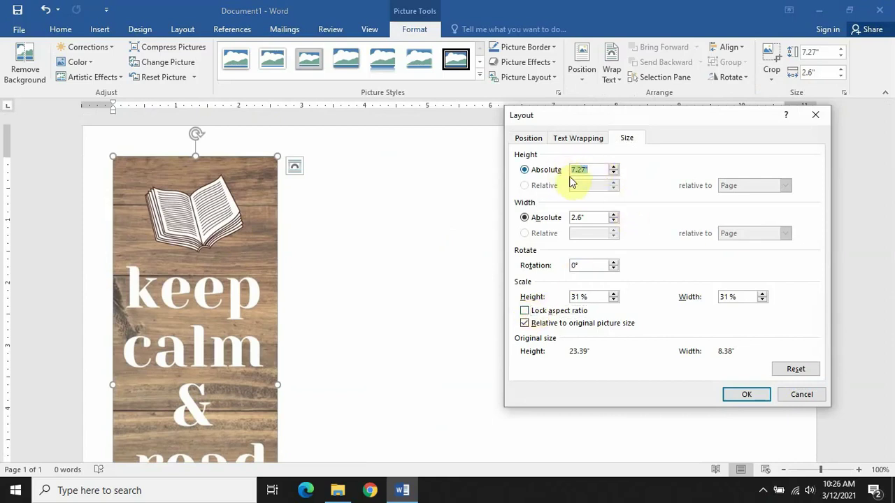
pyautogui.write('7')
pyautogui.moveTo(590, 219); pyautogui.dragTo(553, 221)
pyautogui.write('2')
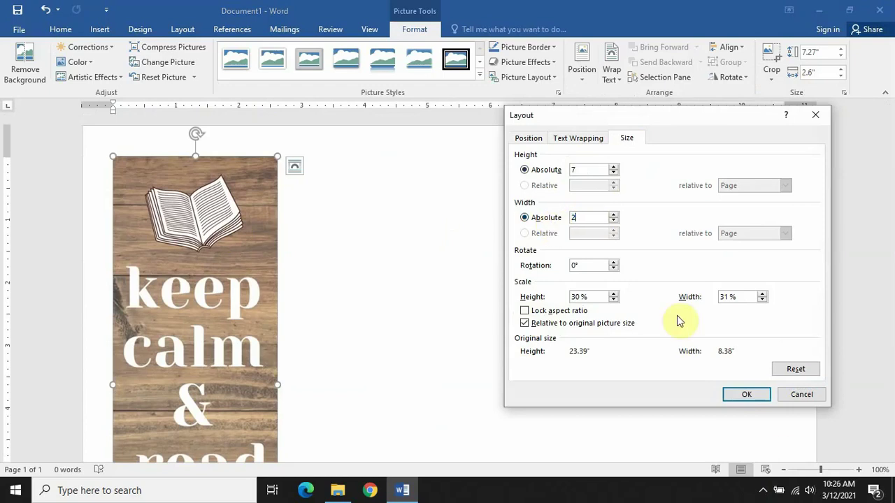
pyautogui.click(743, 396)
pyautogui.scroll(-4, 265, 275)
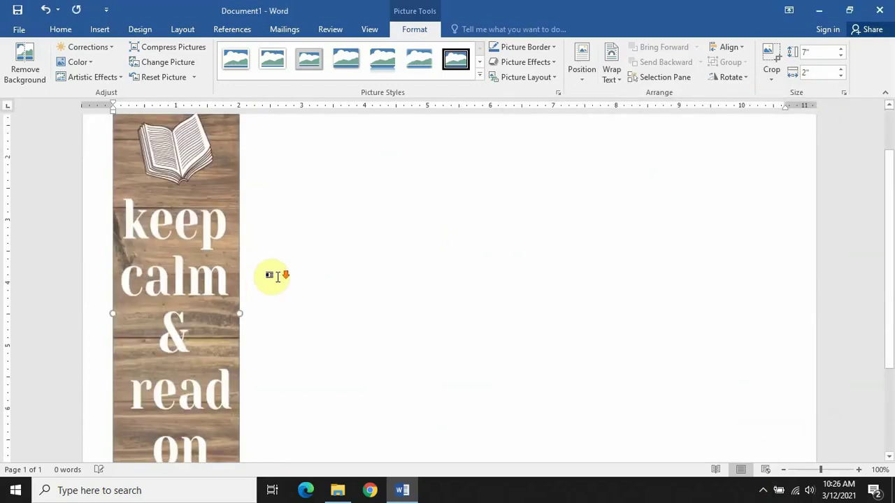
pyautogui.scroll(5, 272, 276)
pyautogui.scroll(1, 273, 276)
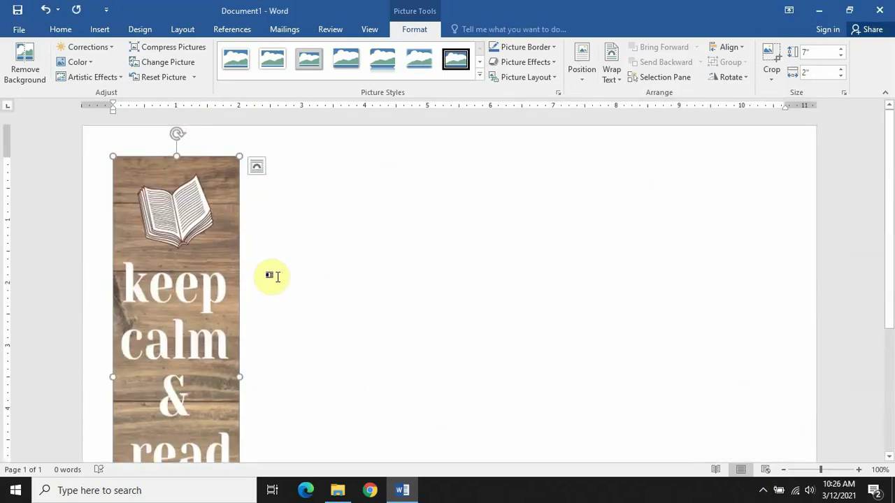
# - Set Word's measurement units to Inches in the advanced display options
pyautogui.click(22, 31)
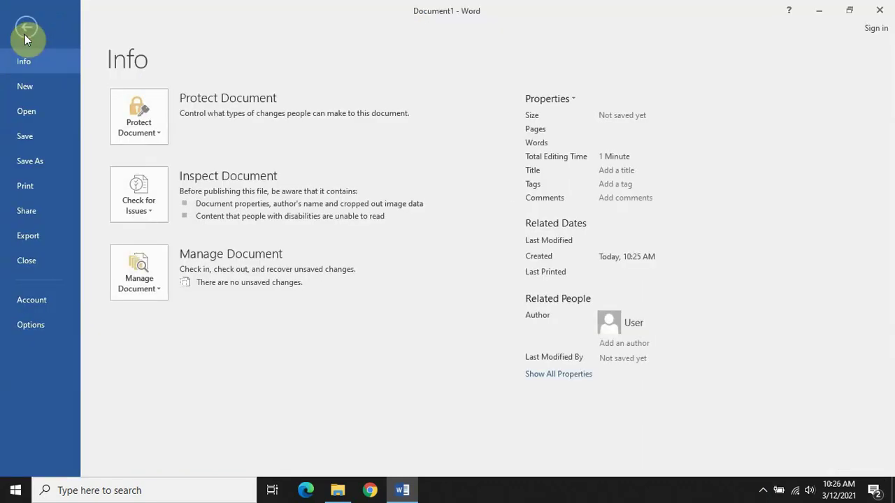
pyautogui.click(33, 319)
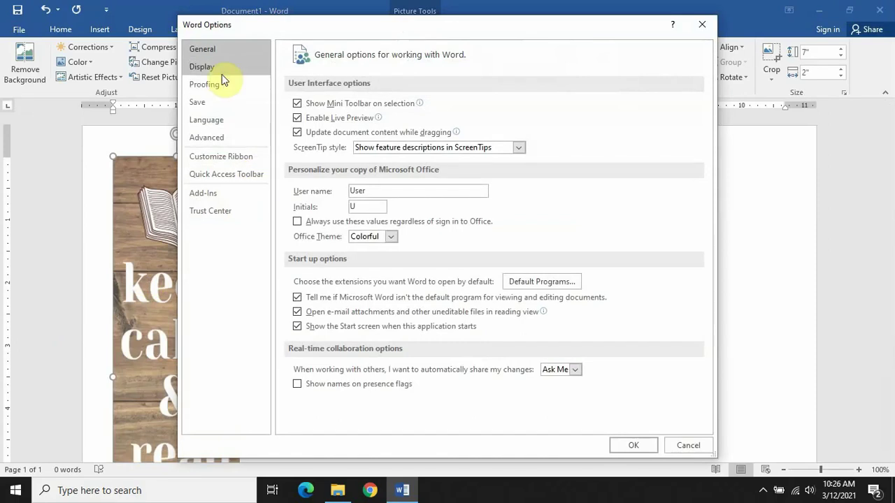
pyautogui.click(214, 140)
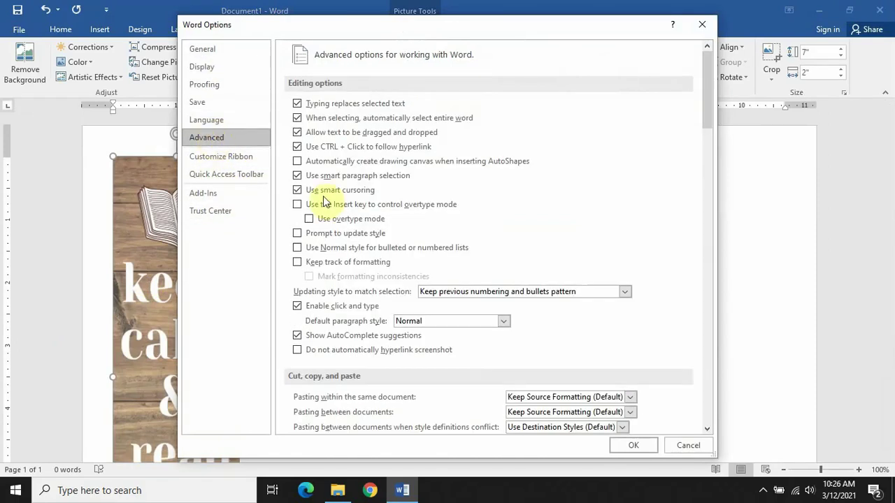
pyautogui.scroll(-5, 491, 243)
pyautogui.scroll(-7, 480, 250)
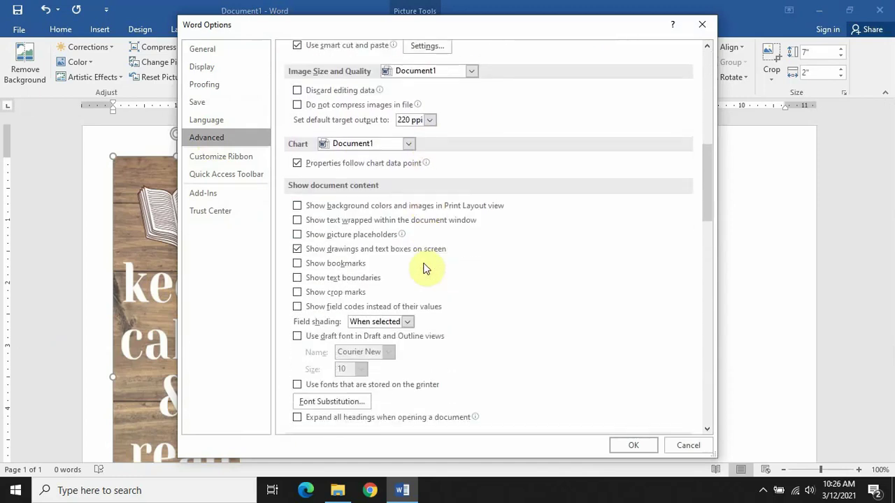
pyautogui.scroll(-5, 425, 268)
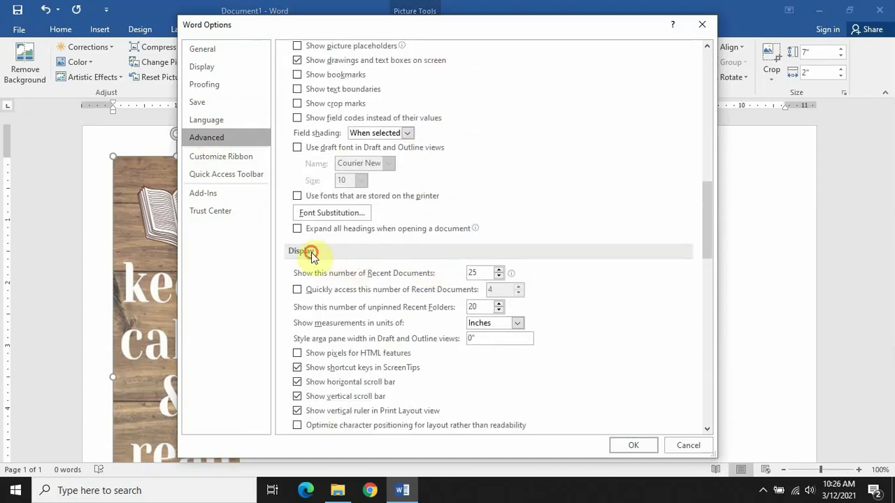
pyautogui.click(518, 325)
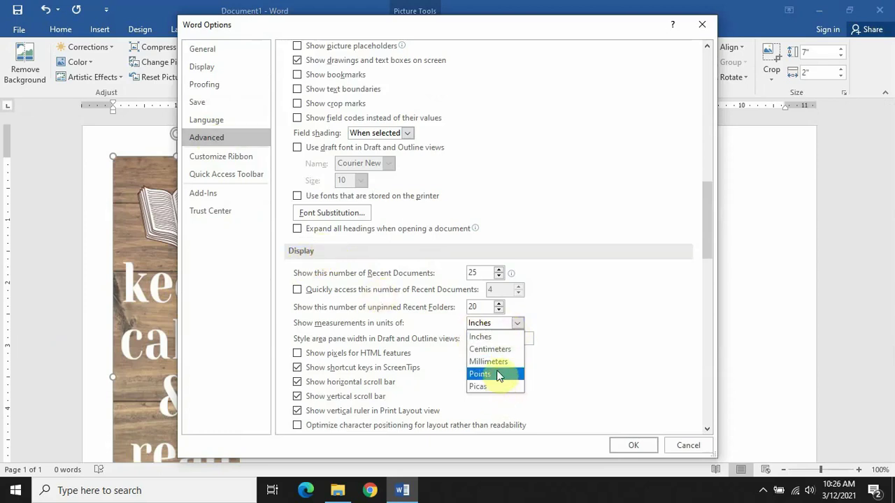
pyautogui.click(487, 338)
pyautogui.click(630, 444)
# - Insert the "potter" picture from the Pictures folder directly after the wooden bookmark picture
pyautogui.scroll(-5, 287, 243)
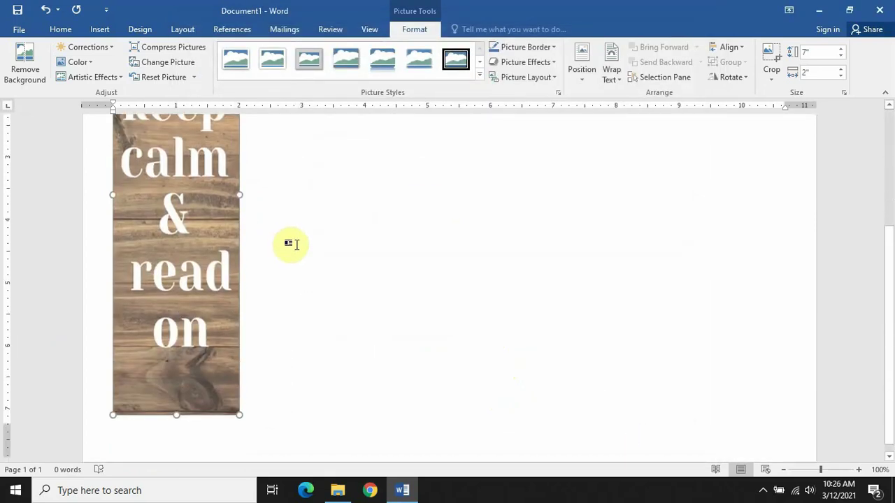
pyautogui.scroll(4, 292, 243)
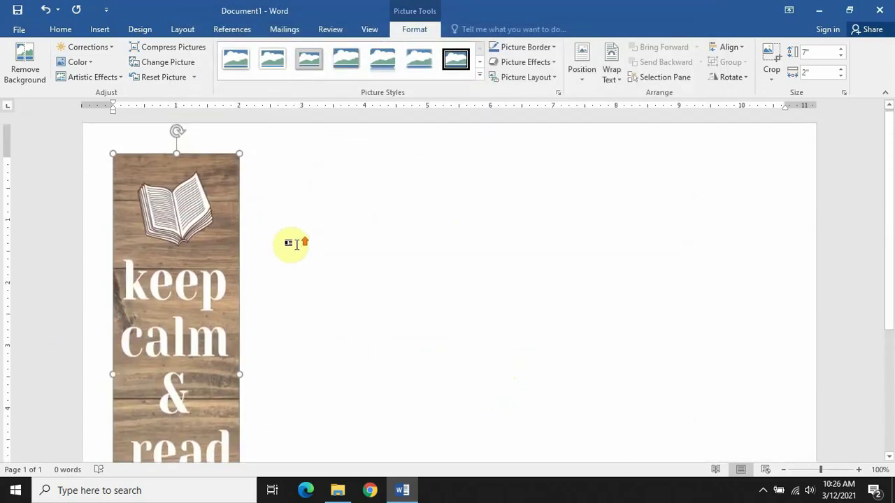
pyautogui.scroll(-5, 290, 243)
pyautogui.click(260, 404)
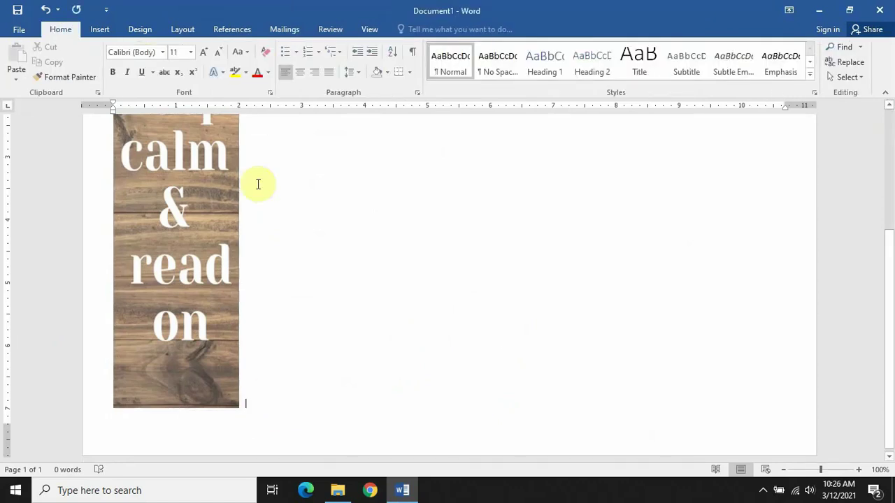
pyautogui.click(99, 30)
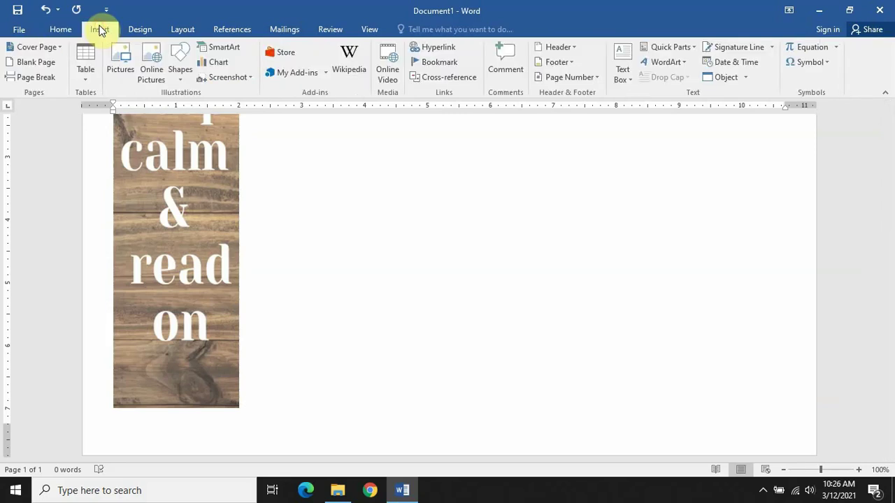
pyautogui.click(120, 68)
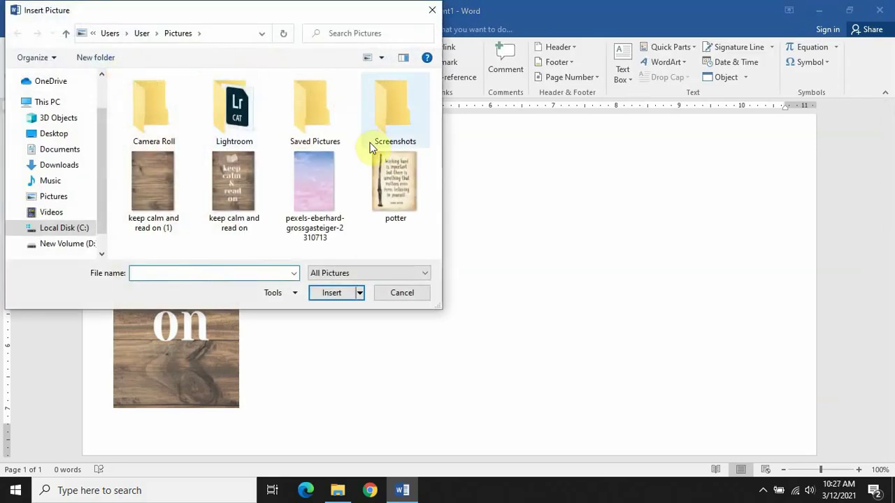
pyautogui.click(406, 199)
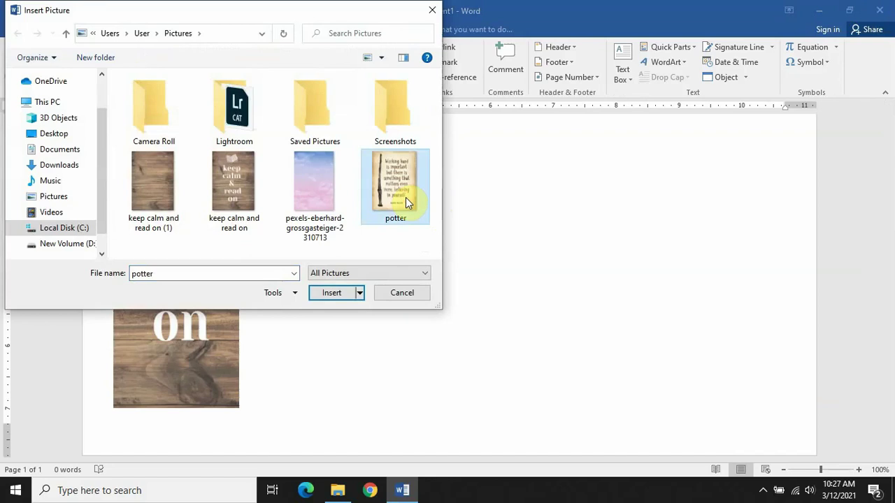
pyautogui.click(332, 297)
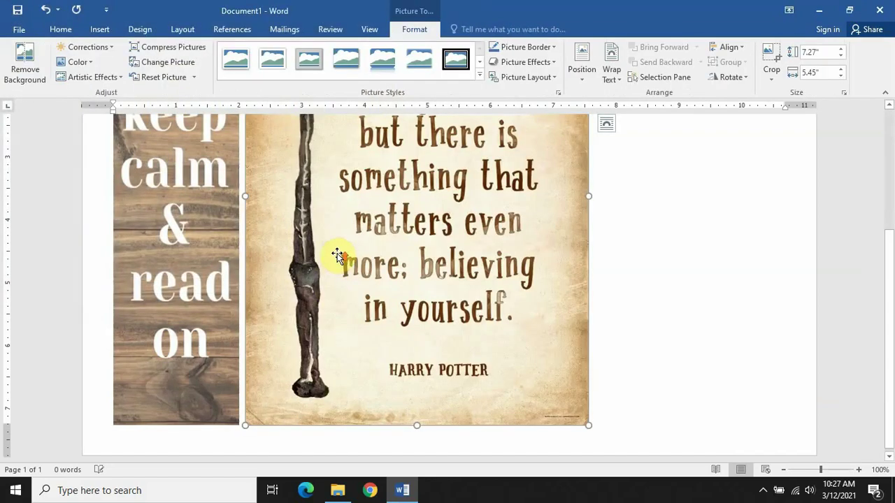
# - Crop the wand and the empty outer edge off the "potter" picture, leaving the quote about 3.27" wide
pyautogui.scroll(3, 334, 255)
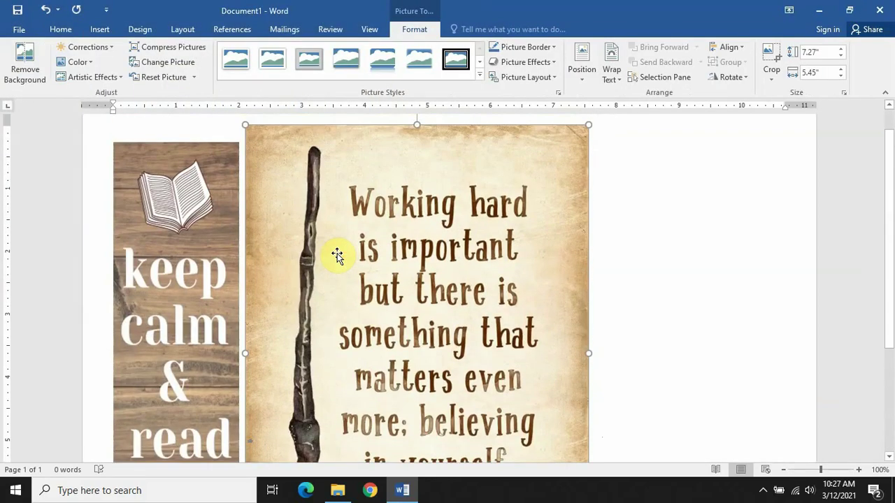
pyautogui.click(768, 56)
pyautogui.scroll(-2, 364, 279)
pyautogui.moveTo(240, 296); pyautogui.dragTo(336, 297)
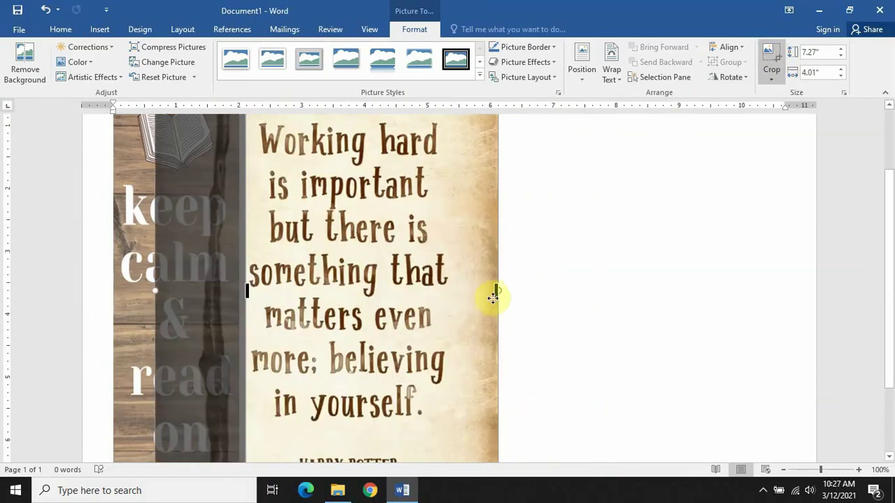
pyautogui.moveTo(496, 294); pyautogui.dragTo(455, 295)
pyautogui.scroll(3, 441, 297)
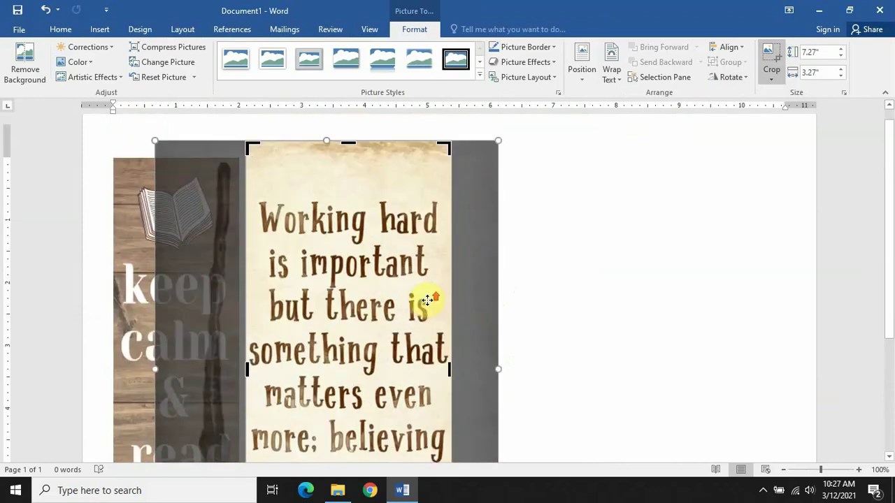
pyautogui.click(773, 58)
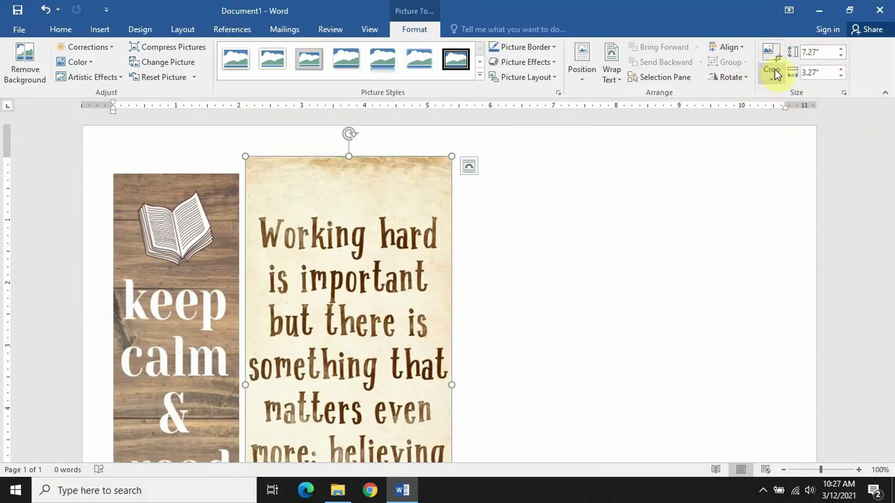
# - Set the cropped "potter" picture's size to 7" high and 2" wide while its aspect ratio is locked
pyautogui.click(593, 78)
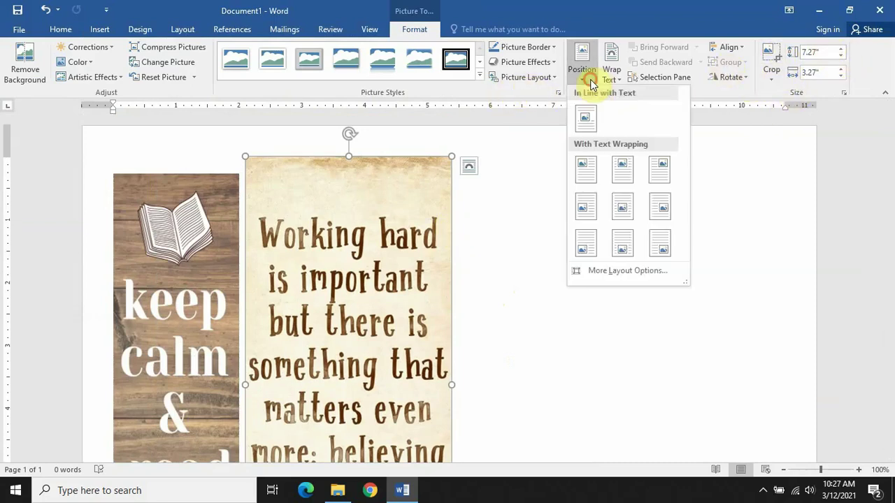
pyautogui.click(622, 273)
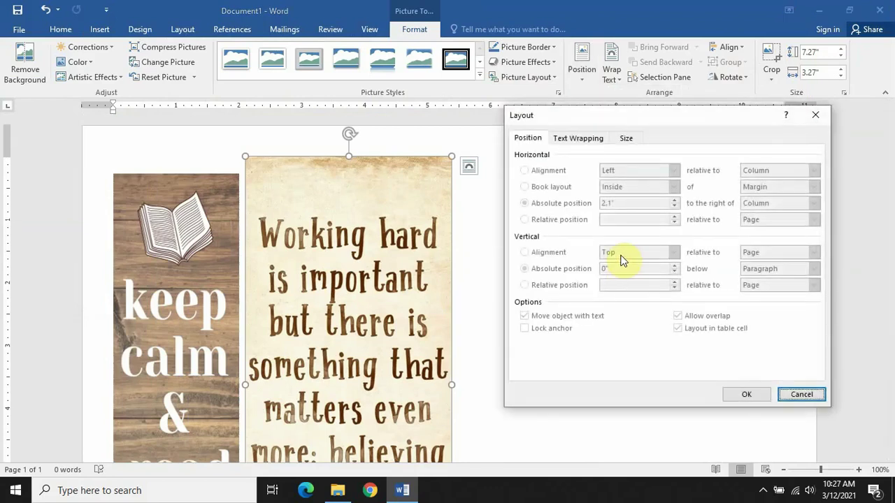
pyautogui.click(626, 140)
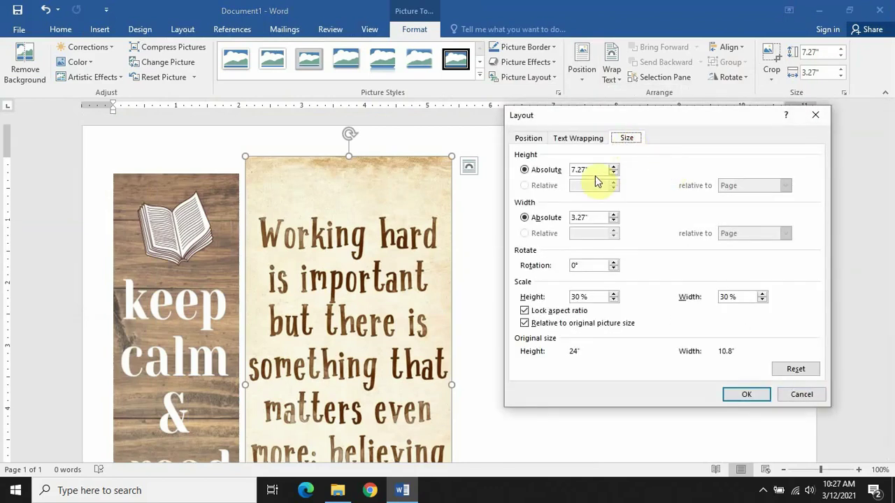
pyautogui.moveTo(592, 170); pyautogui.dragTo(561, 170)
pyautogui.write('7')
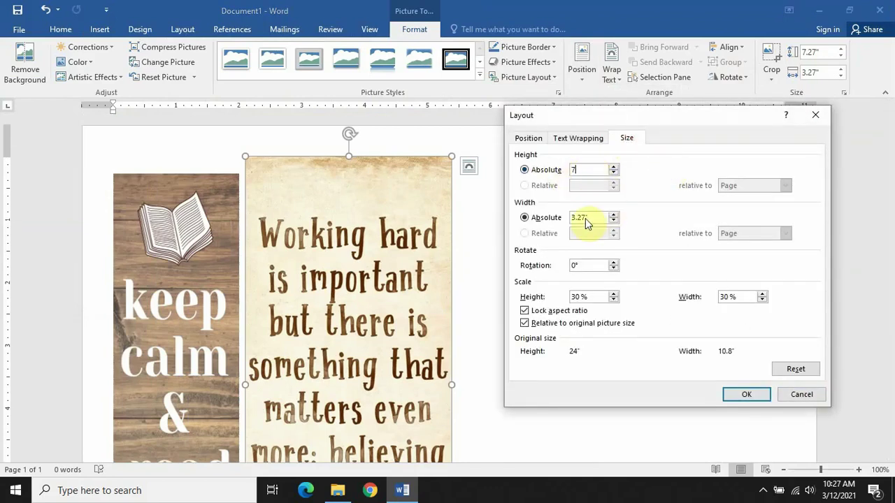
pyautogui.write('2')
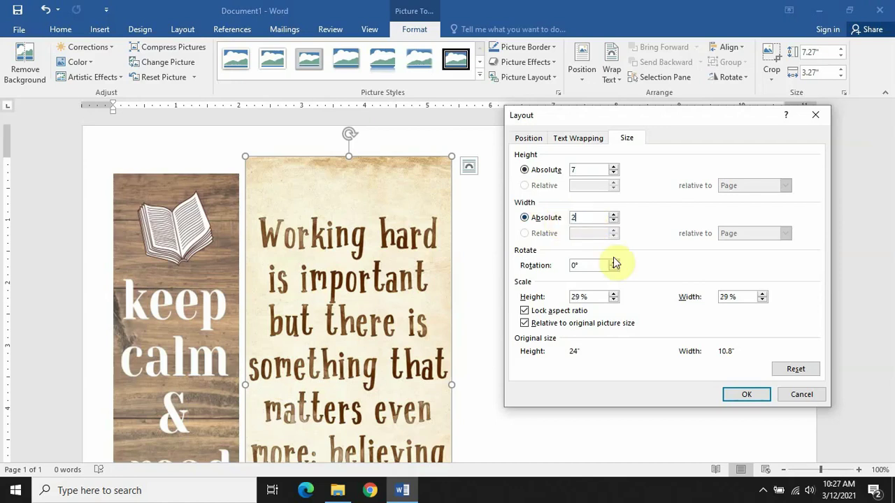
pyautogui.click(746, 395)
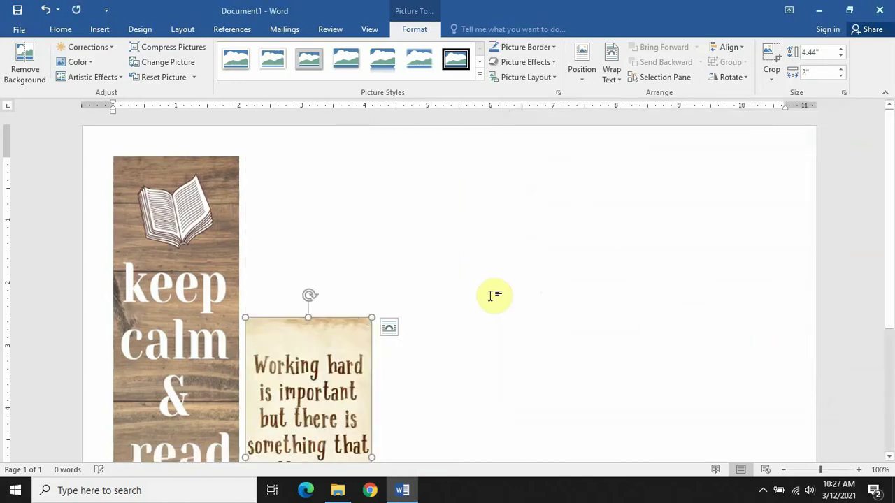
# - Unlock the "potter" picture's aspect ratio and set its height to 7", then check it against the wooden bookmark
pyautogui.scroll(-5, 461, 294)
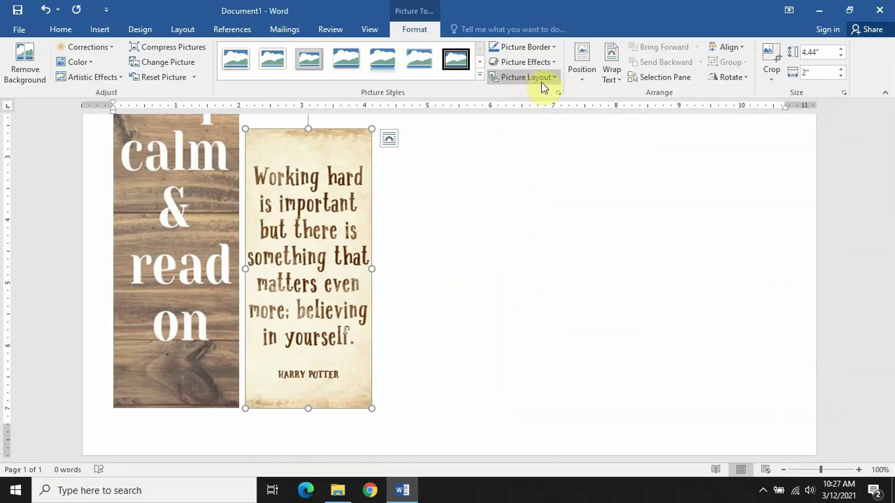
pyautogui.click(580, 77)
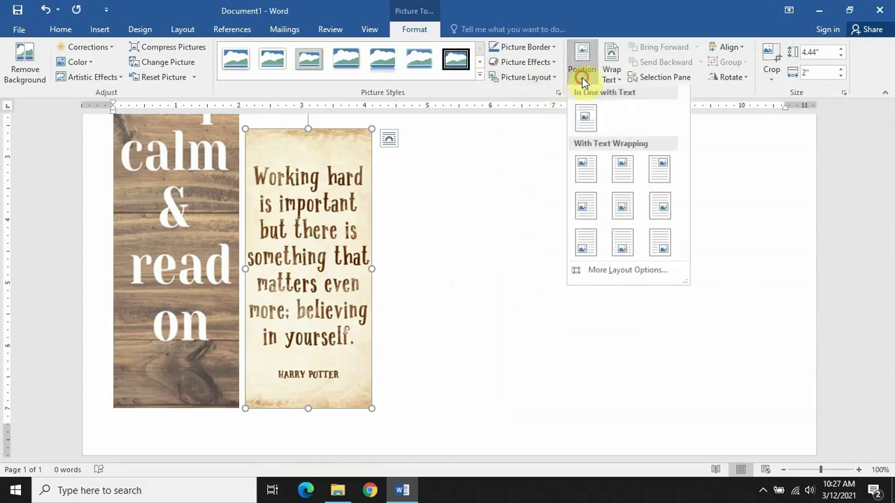
pyautogui.click(597, 271)
pyautogui.click(626, 139)
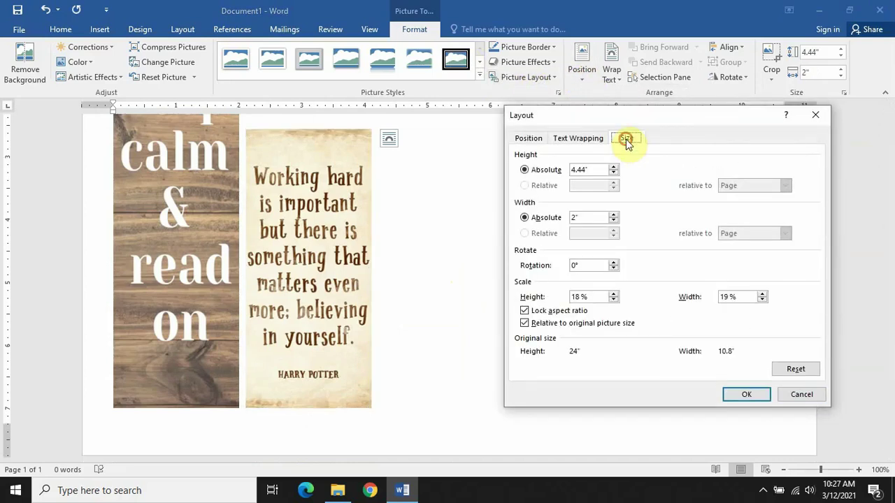
pyautogui.click(526, 312)
pyautogui.moveTo(598, 169); pyautogui.dragTo(543, 166)
pyautogui.write('7')
pyautogui.click(747, 395)
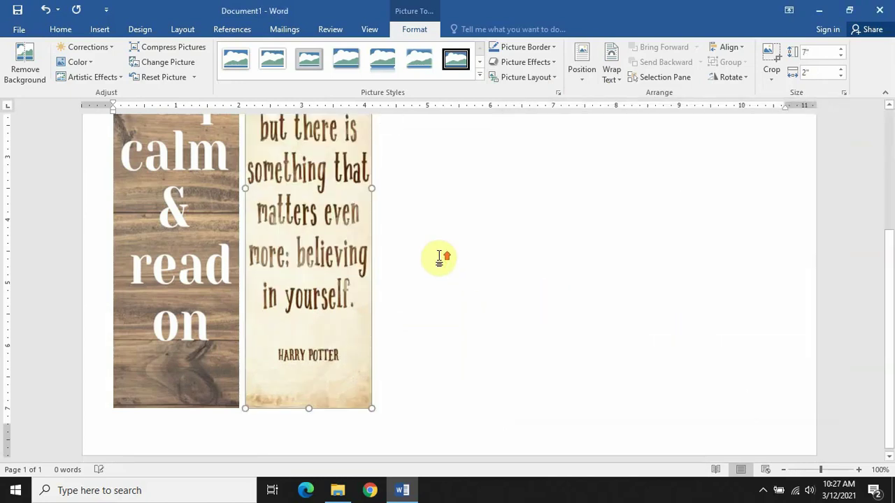
pyautogui.scroll(5, 439, 256)
pyautogui.scroll(-5, 440, 257)
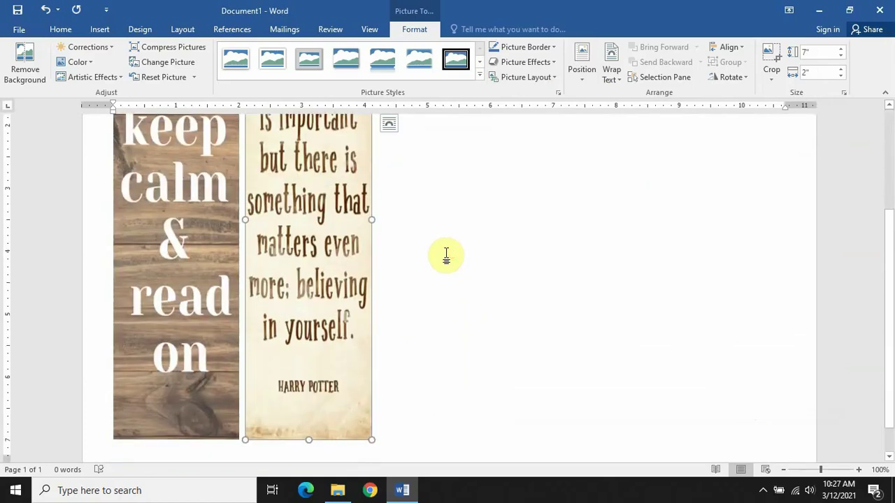
pyautogui.scroll(3, 446, 255)
pyautogui.scroll(1, 440, 253)
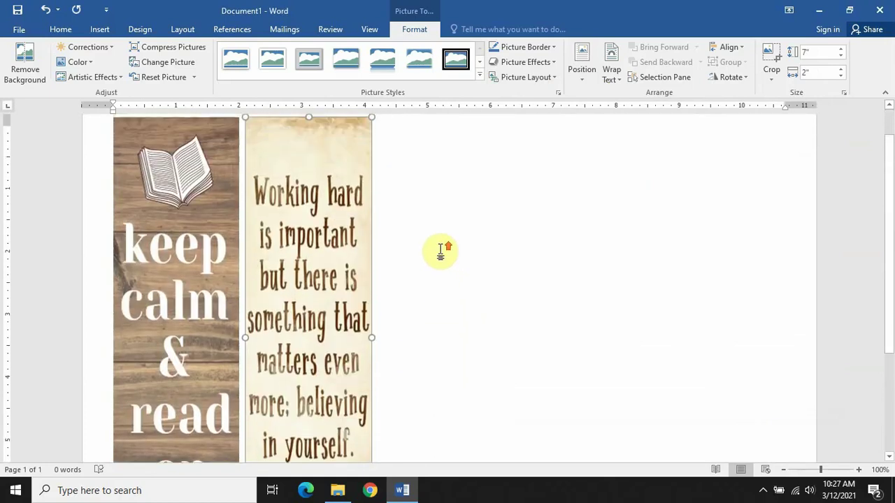
pyautogui.scroll(-5, 441, 253)
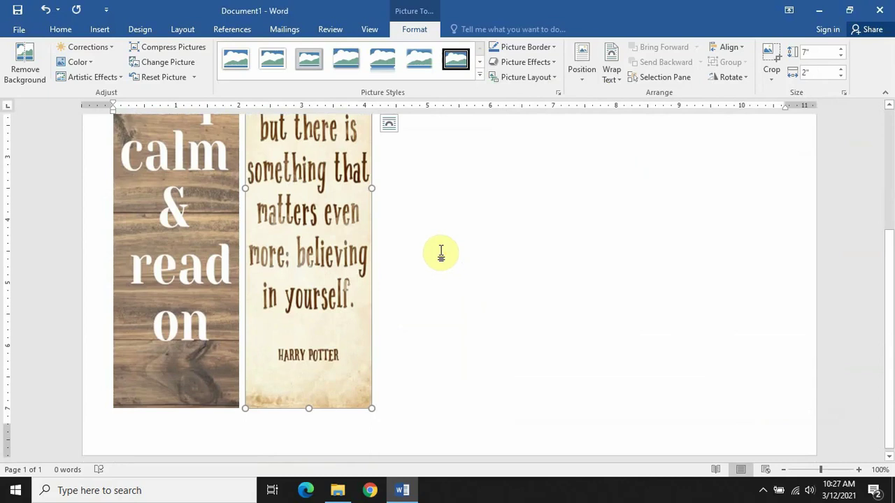
pyautogui.scroll(2, 440, 253)
# - Set the page's vertical alignment to Center for the whole document
pyautogui.click(391, 422)
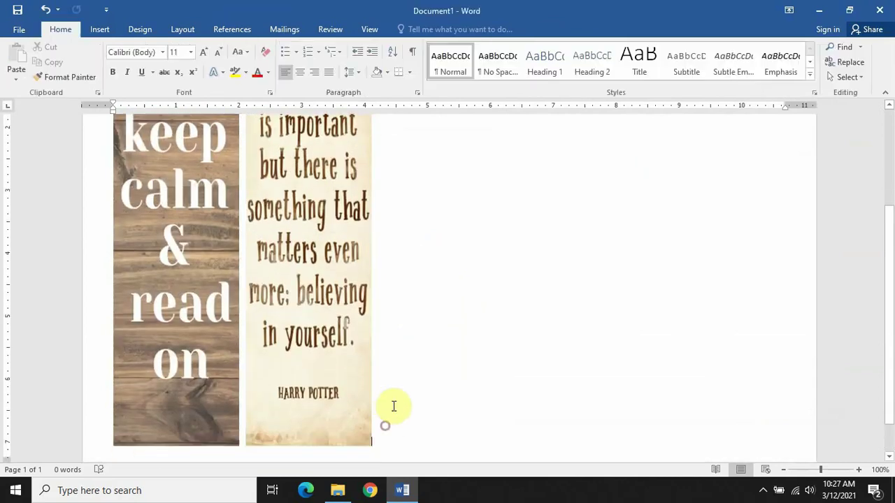
pyautogui.scroll(4, 422, 319)
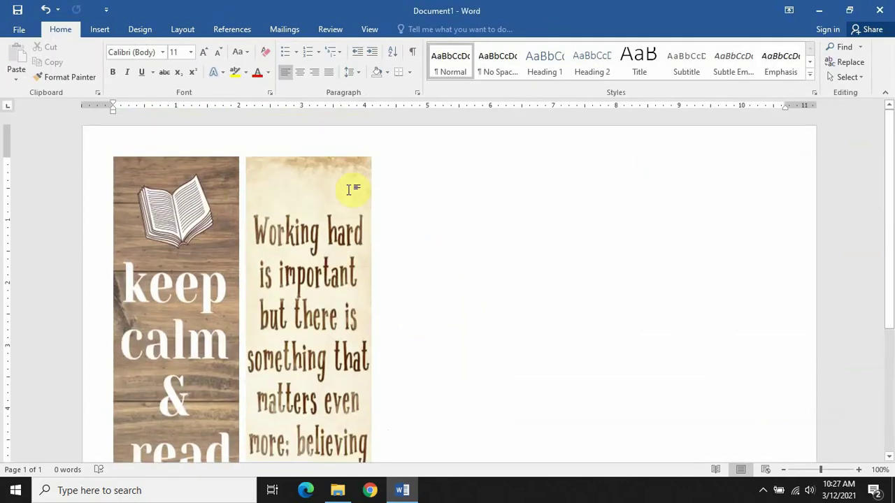
pyautogui.click(184, 29)
pyautogui.click(18, 74)
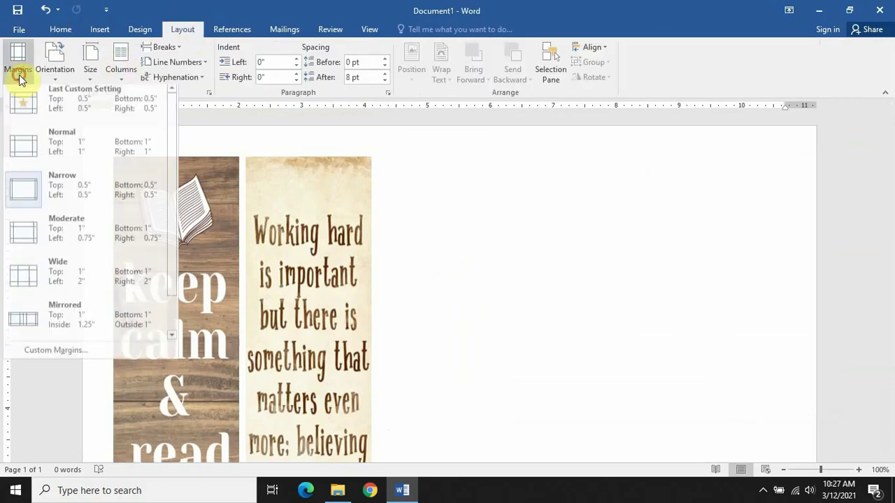
pyautogui.click(50, 355)
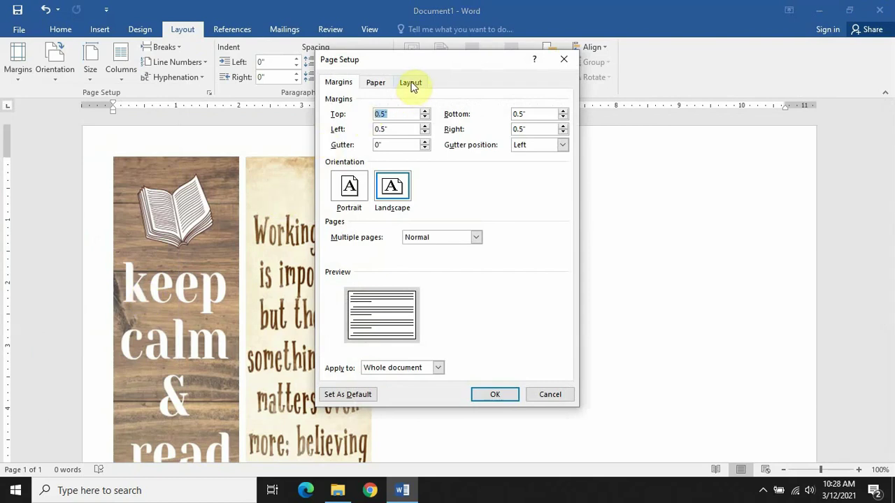
pyautogui.click(412, 85)
pyautogui.click(471, 231)
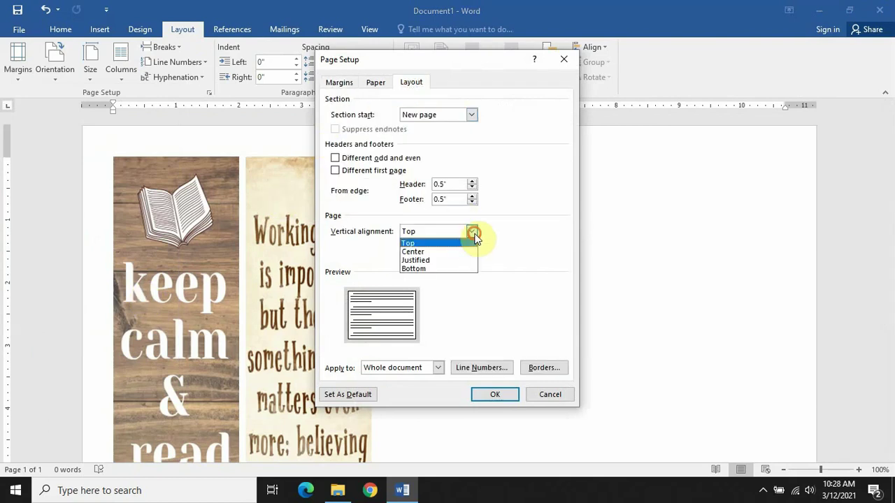
pyautogui.click(431, 252)
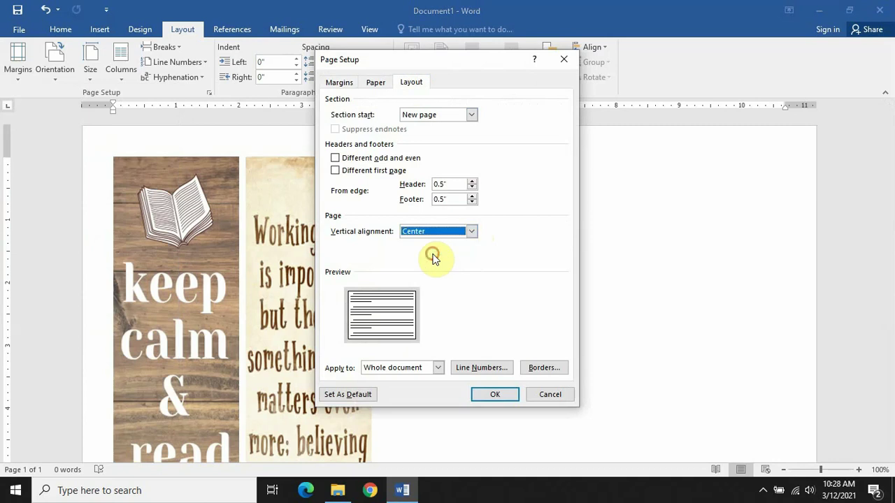
pyautogui.click(494, 394)
pyautogui.scroll(-2, 442, 291)
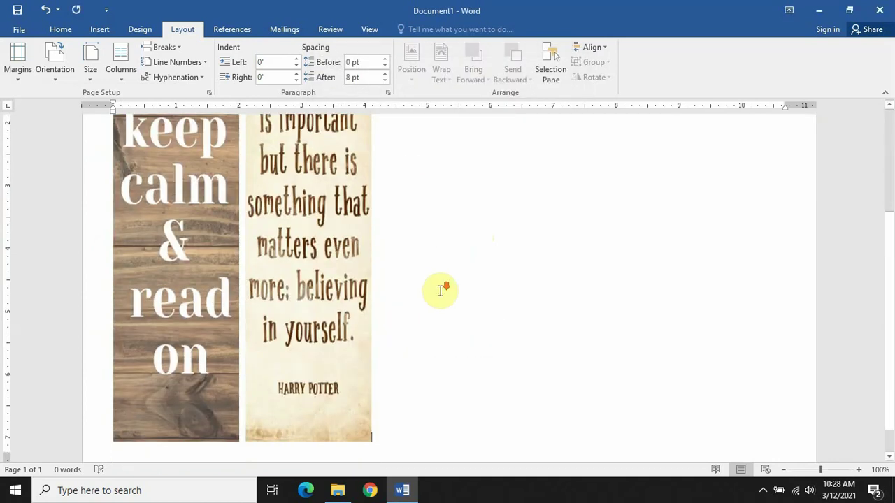
pyautogui.scroll(3, 444, 285)
pyautogui.scroll(-3, 399, 219)
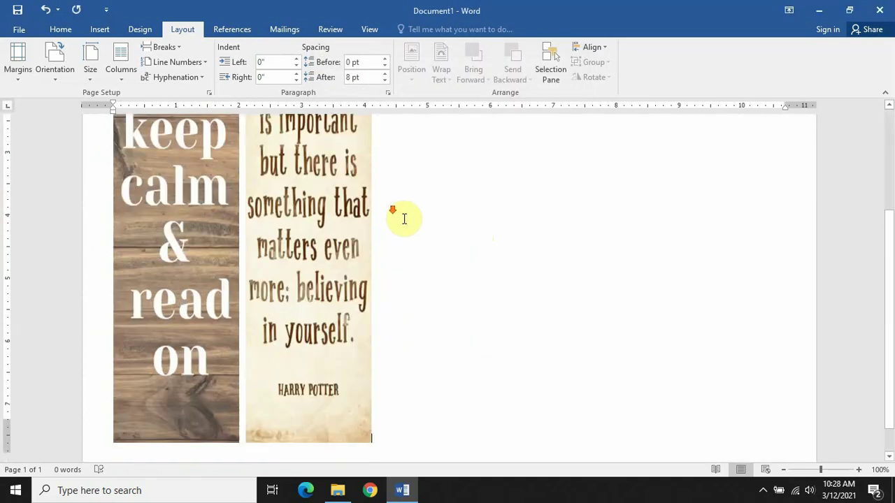
pyautogui.scroll(5, 295, 296)
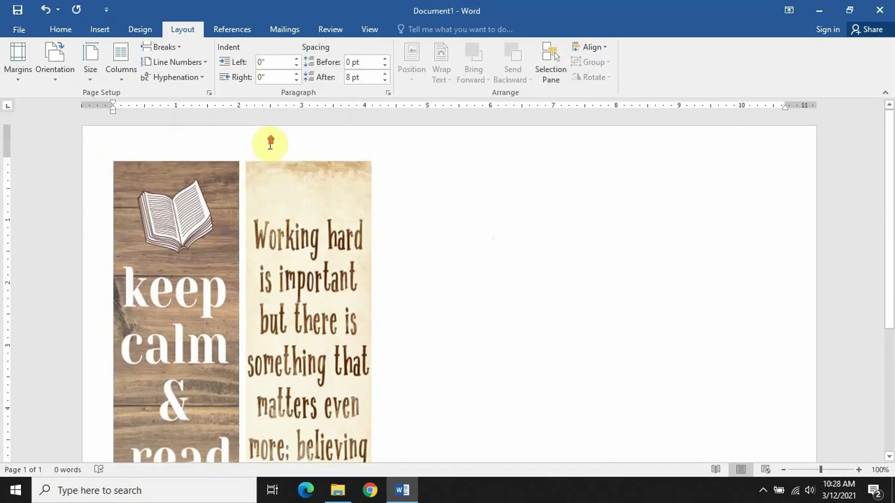
# - Insert a blank page after the two bookmarks and undo the surplus page, keeping one empty second page
pyautogui.click(106, 32)
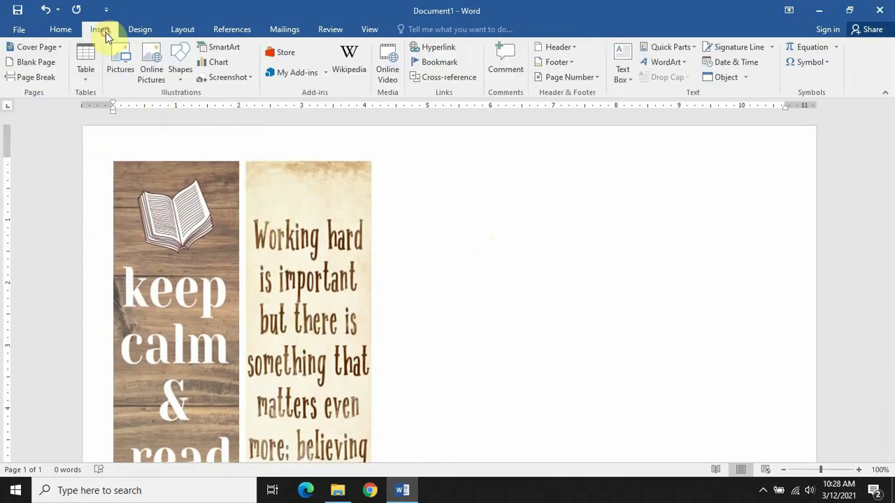
pyautogui.click(44, 64)
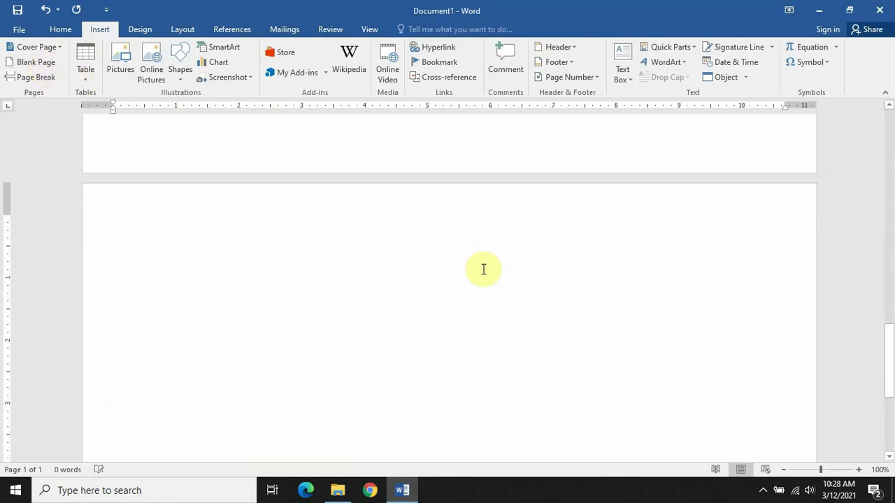
pyautogui.scroll(5, 425, 266)
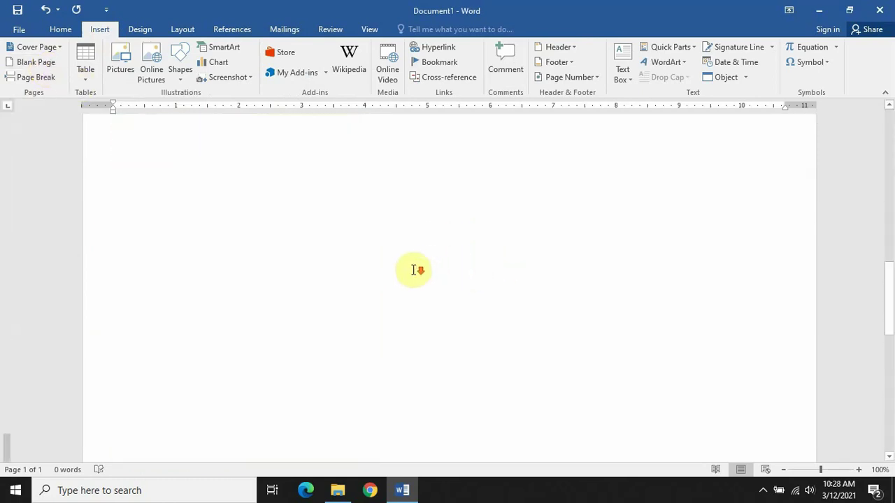
pyautogui.scroll(-1, 144, 252)
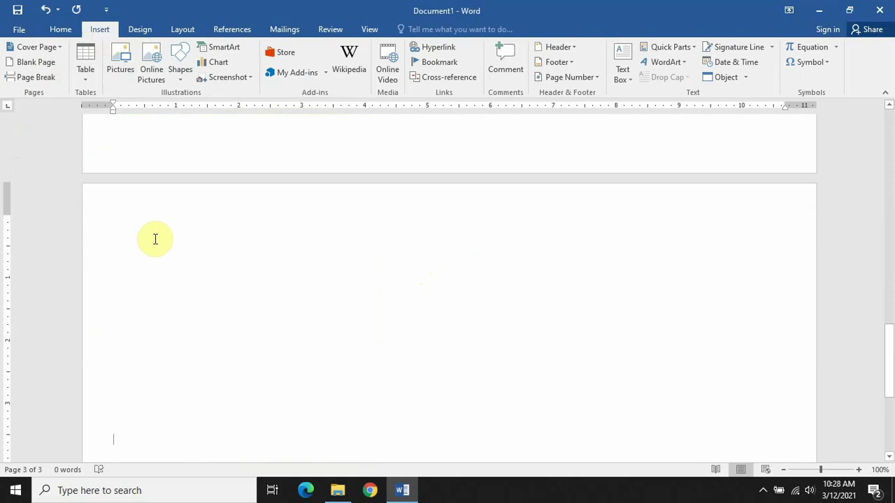
pyautogui.hotkey('ctrl', 'z')
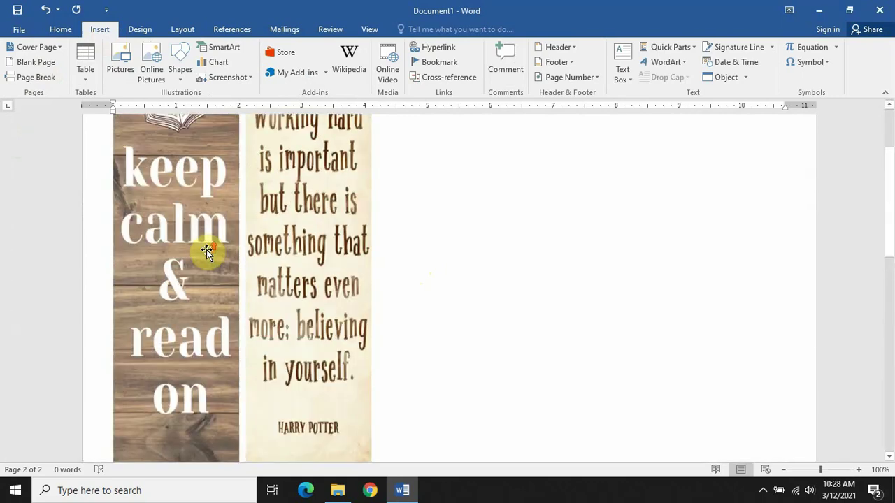
pyautogui.scroll(-10, 207, 252)
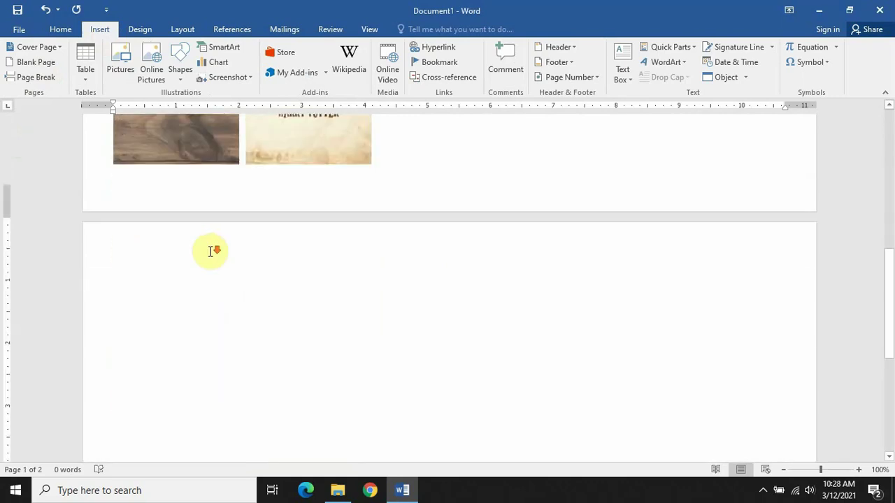
pyautogui.scroll(-1, 209, 251)
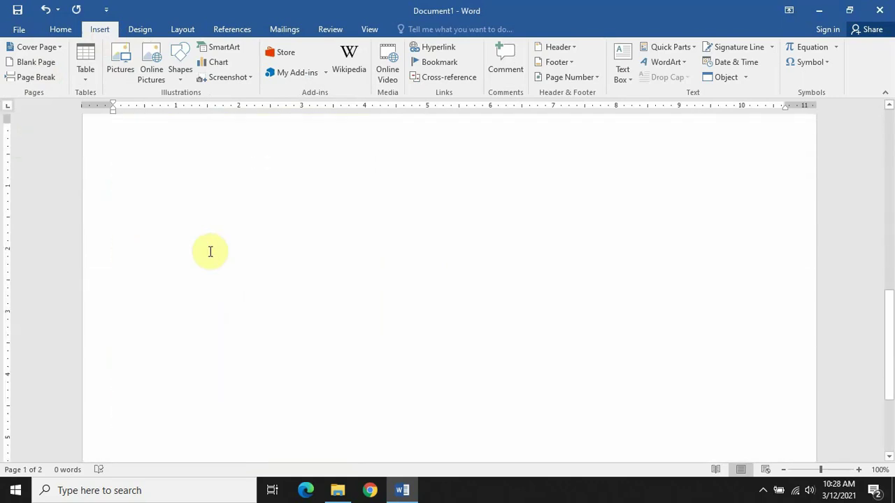
# - Insert the "potter" picture from the Pictures folder on the empty second page
pyautogui.click(121, 72)
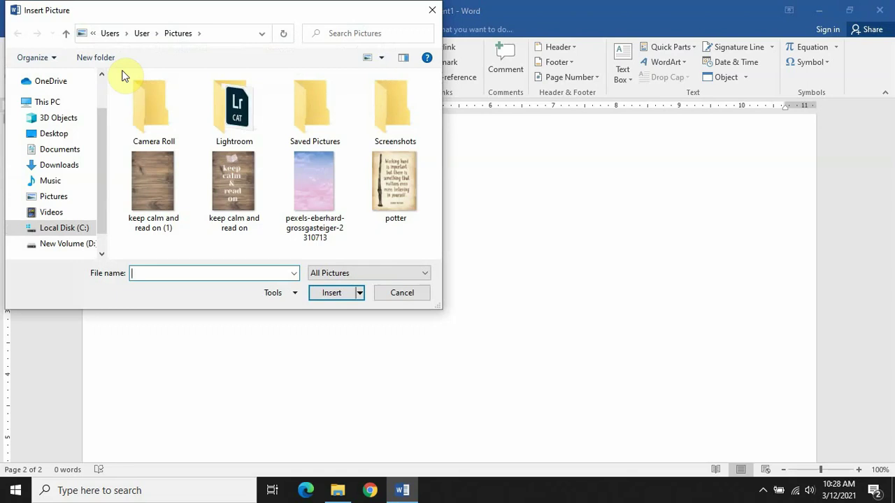
pyautogui.click(388, 196)
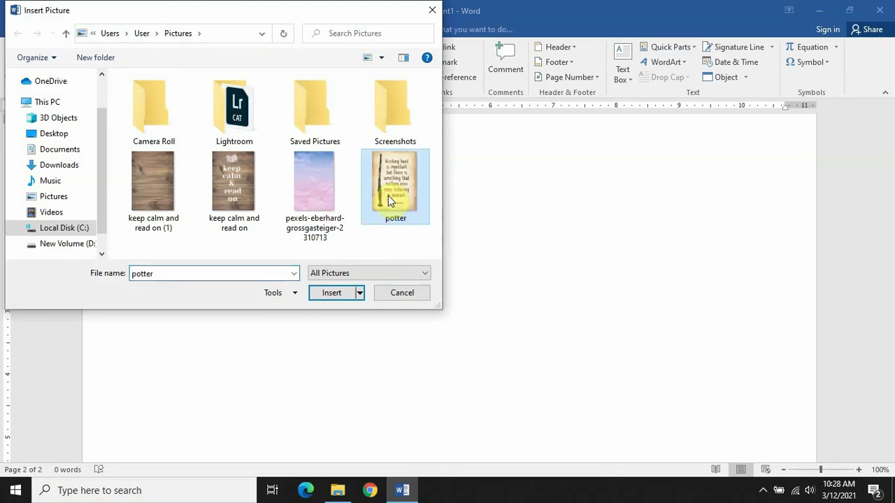
pyautogui.click(332, 292)
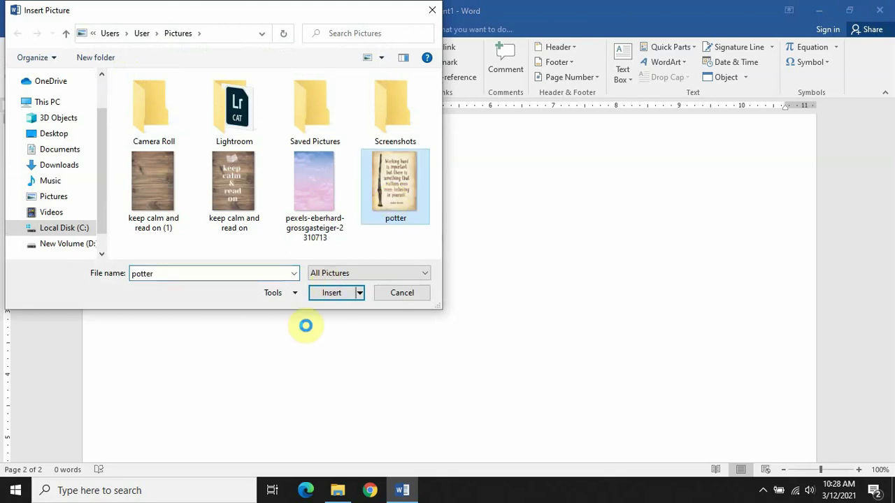
pyautogui.click(335, 293)
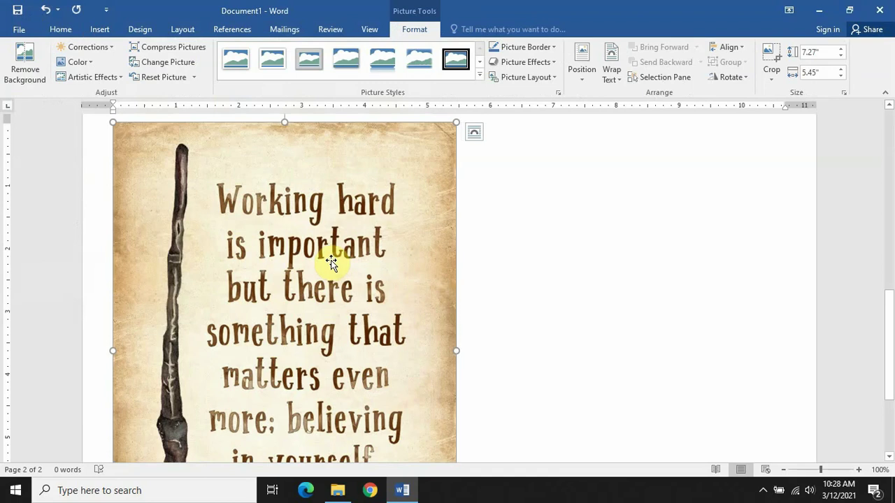
# - Crop the "potter" picture on page two to the wand strip, about 1.32" wide, removing the quote text
pyautogui.click(771, 59)
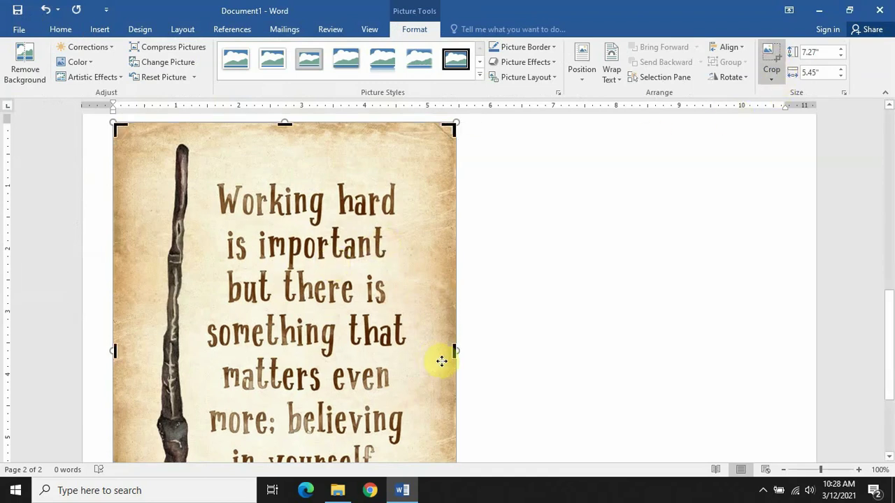
pyautogui.moveTo(455, 353); pyautogui.dragTo(206, 355)
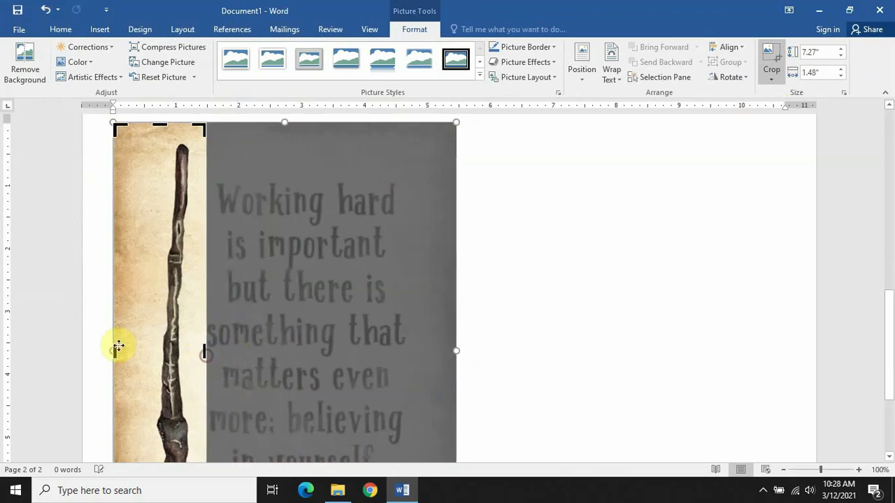
pyautogui.moveTo(115, 349); pyautogui.dragTo(124, 349)
pyautogui.scroll(-5, 261, 326)
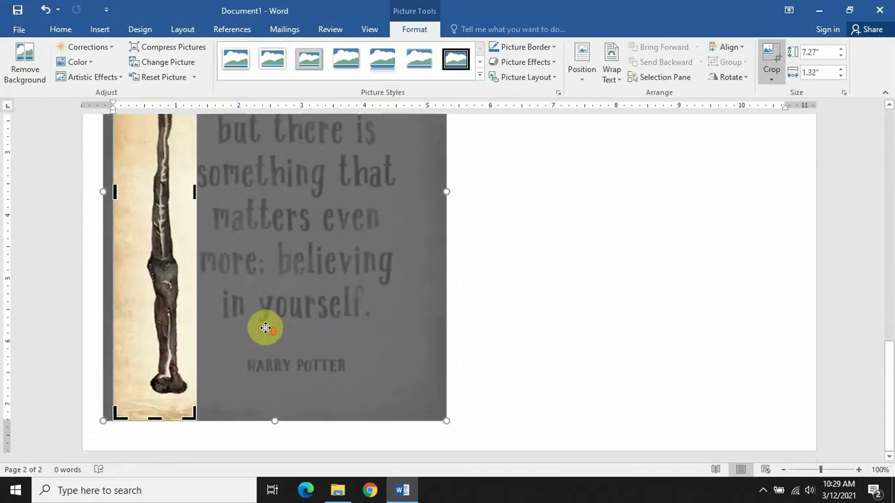
pyautogui.scroll(7, 264, 326)
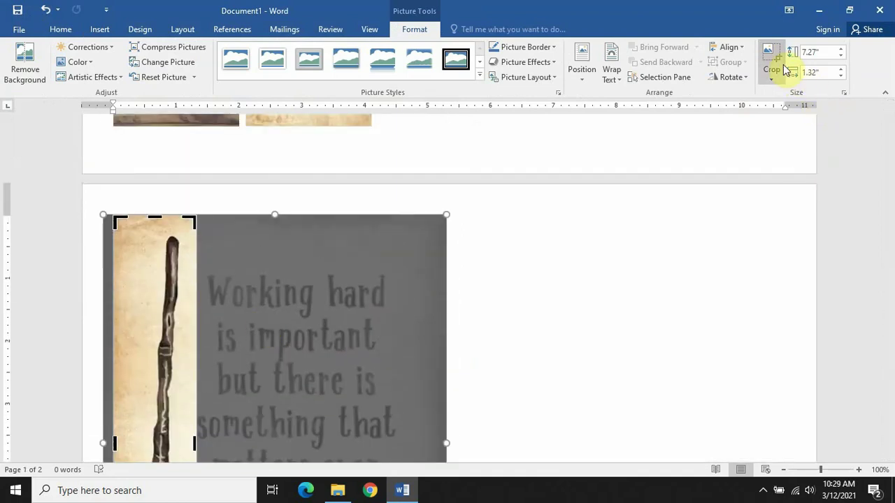
pyautogui.click(776, 55)
# - Unlock the wand picture's aspect ratio and set its size to 7" high by 2" wide
pyautogui.click(584, 82)
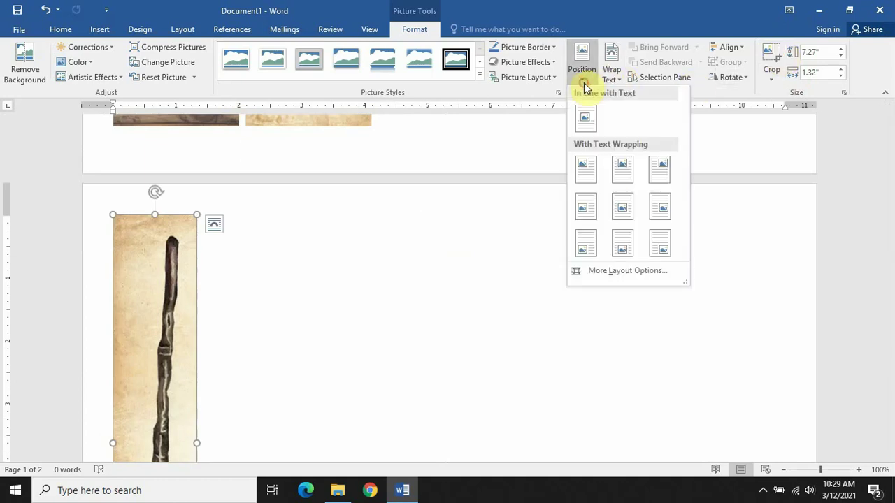
pyautogui.click(610, 272)
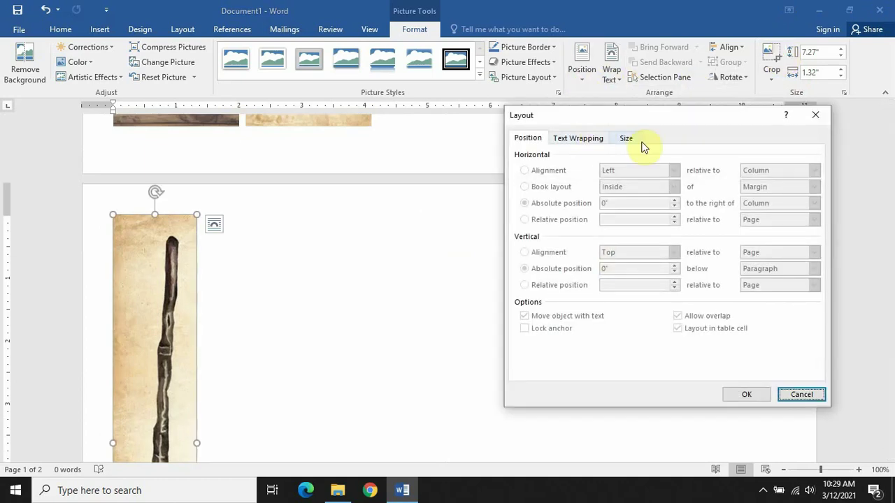
pyautogui.click(626, 139)
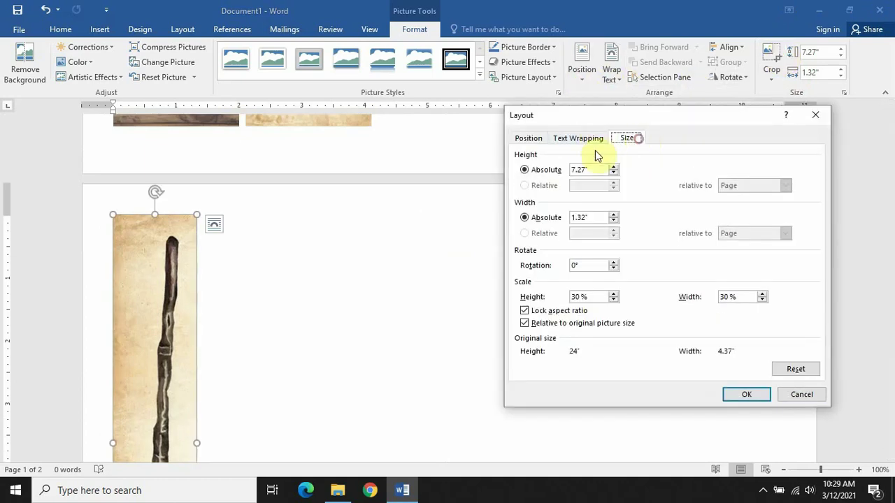
pyautogui.click(524, 311)
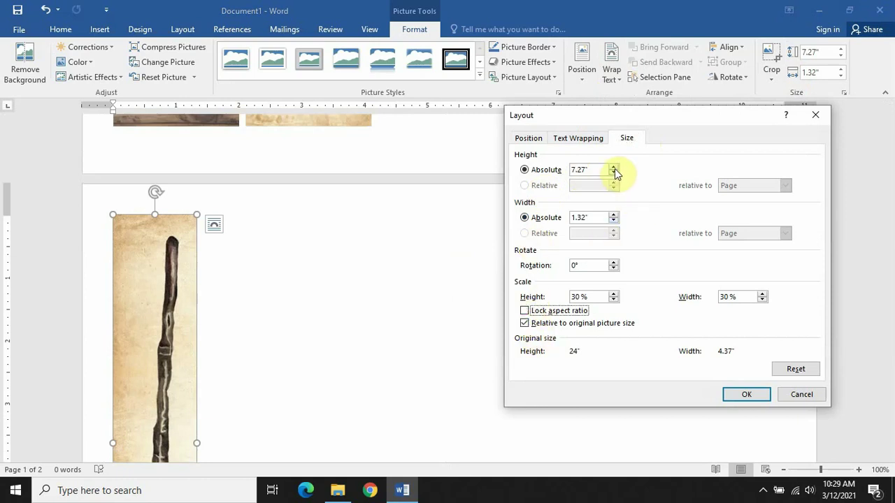
pyautogui.moveTo(589, 170); pyautogui.dragTo(562, 170)
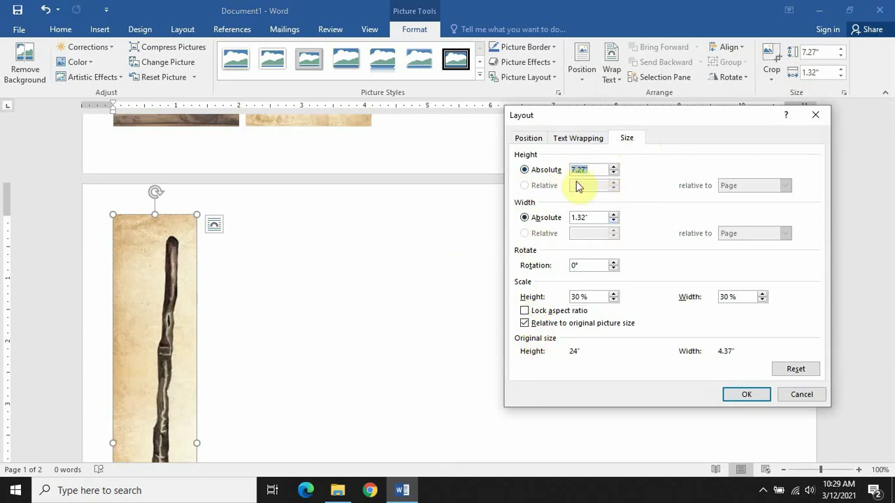
pyautogui.write('7')
pyautogui.moveTo(589, 217); pyautogui.dragTo(559, 217)
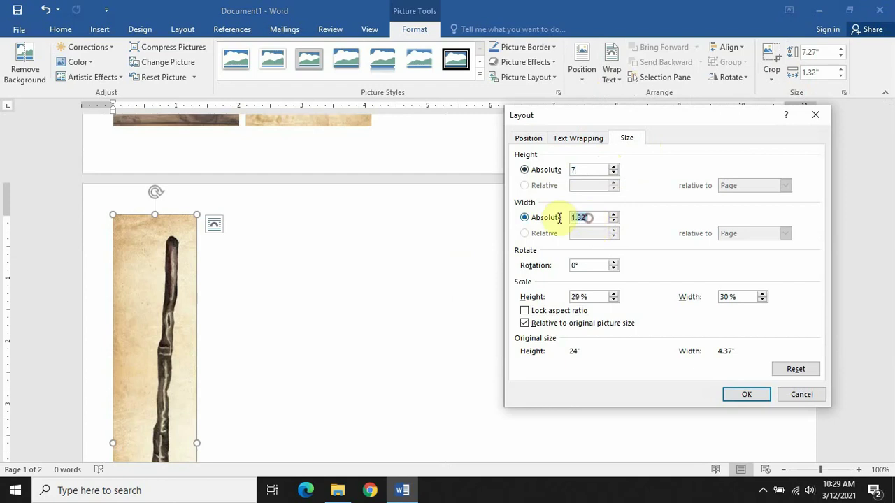
pyautogui.write('2')
pyautogui.click(746, 394)
# - Add a space after the wand picture and insert the "keep calm and read on (1)" picture beside it
pyautogui.scroll(-3, 390, 285)
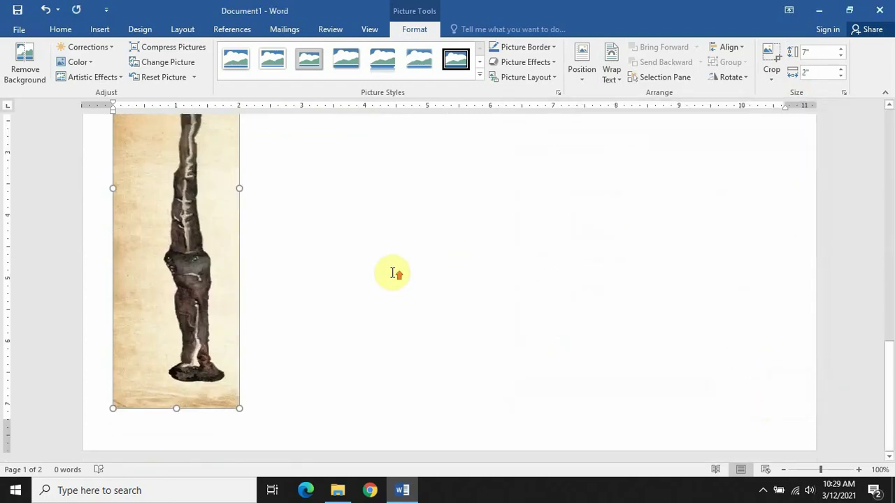
pyautogui.scroll(3, 392, 272)
pyautogui.scroll(-4, 392, 273)
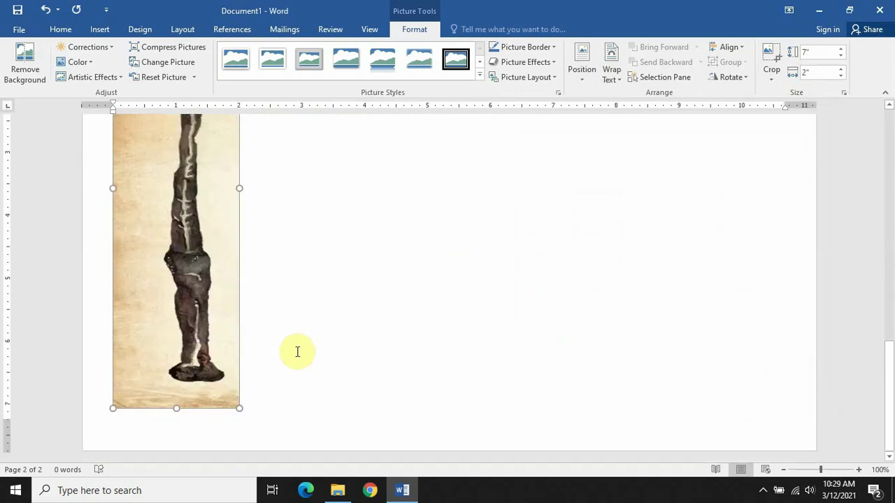
pyautogui.click(257, 392)
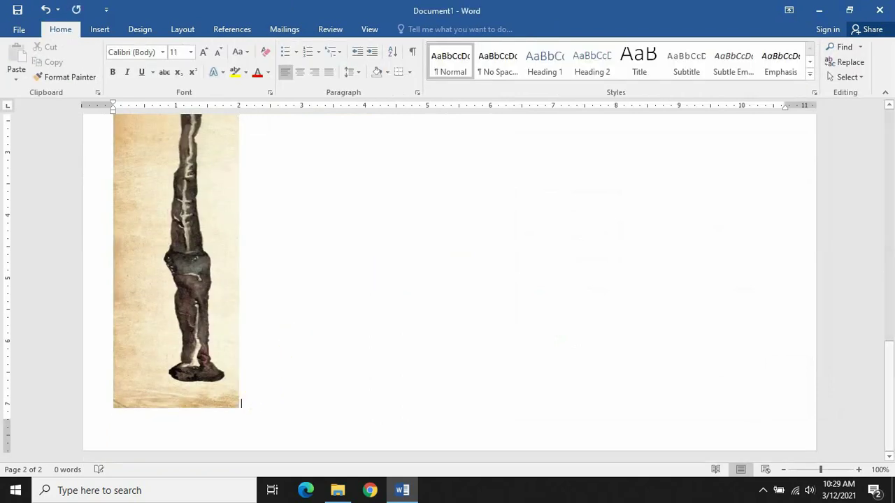
pyautogui.press('space')
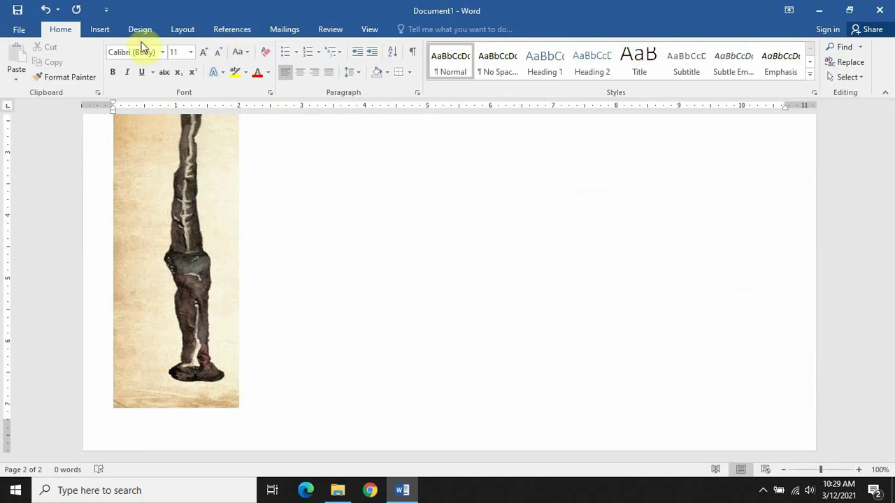
pyautogui.click(107, 30)
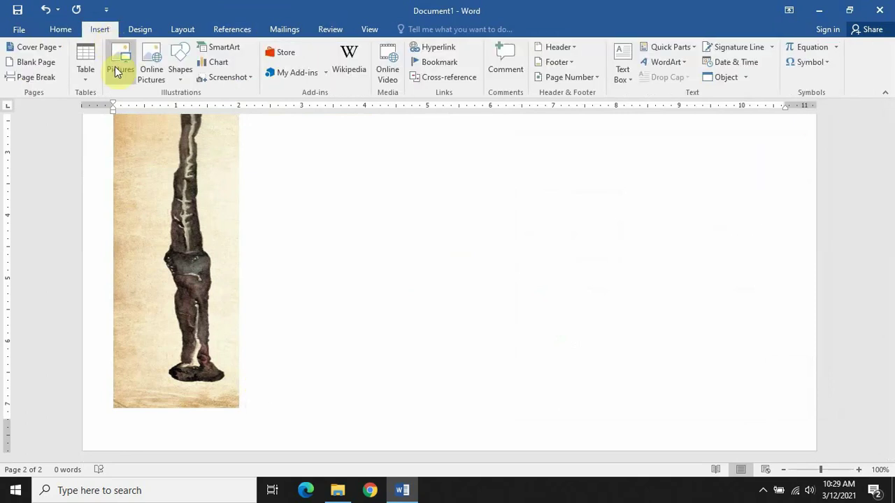
pyautogui.click(119, 70)
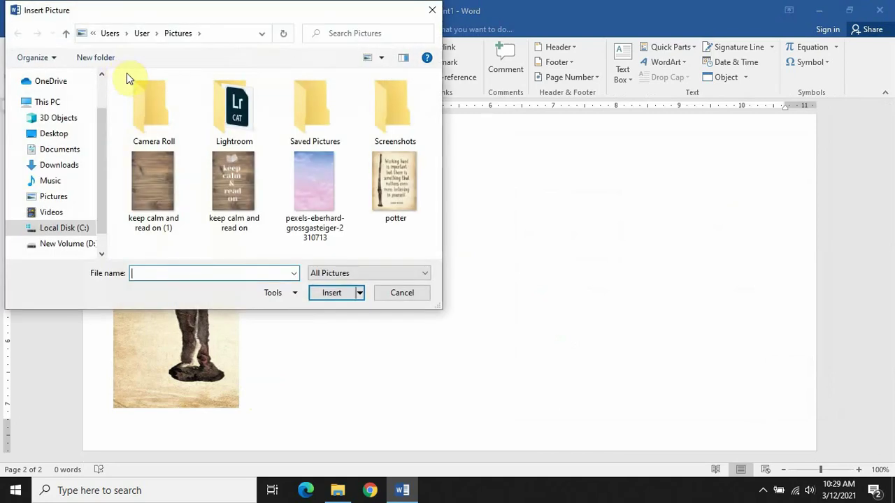
pyautogui.click(152, 183)
pyautogui.click(334, 293)
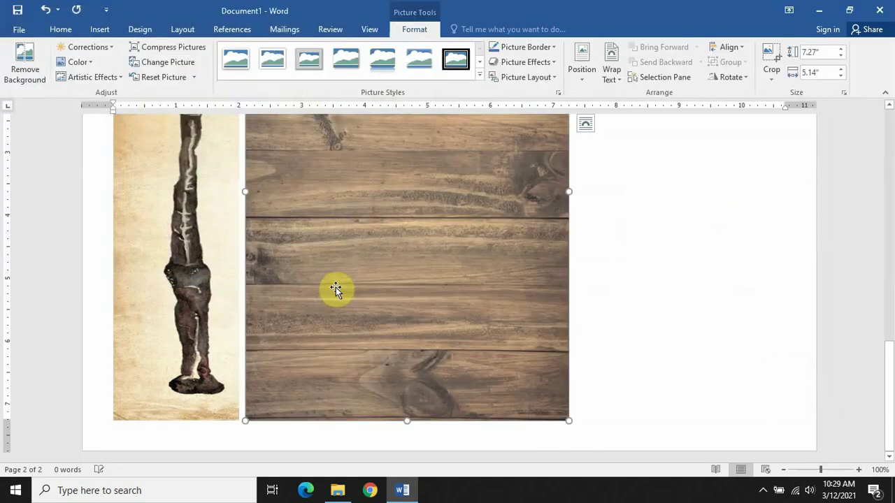
# - Unlock the plain wood picture's aspect ratio and set its size to 7" high by 2" wide
pyautogui.scroll(1, 325, 245)
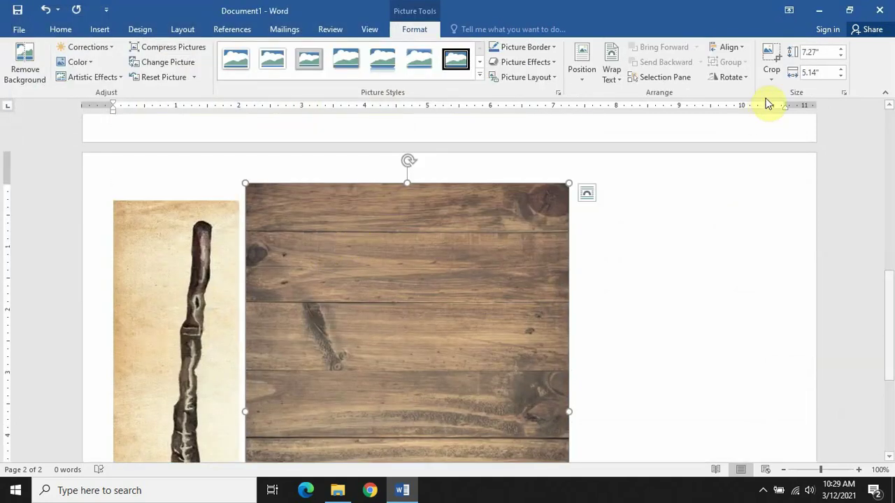
pyautogui.click(584, 70)
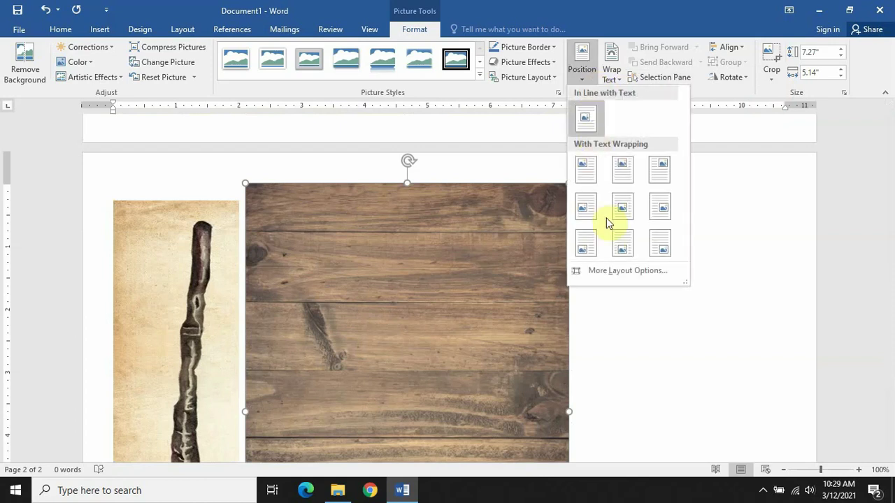
pyautogui.click(620, 272)
pyautogui.click(627, 139)
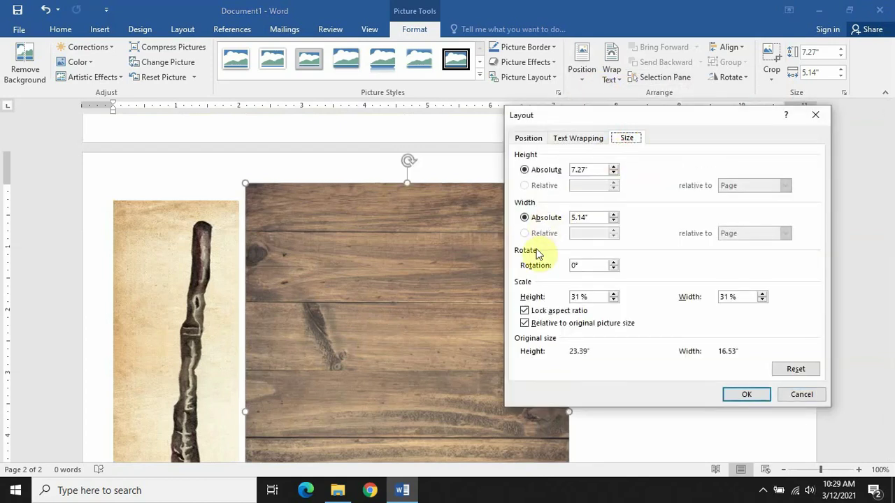
pyautogui.click(524, 310)
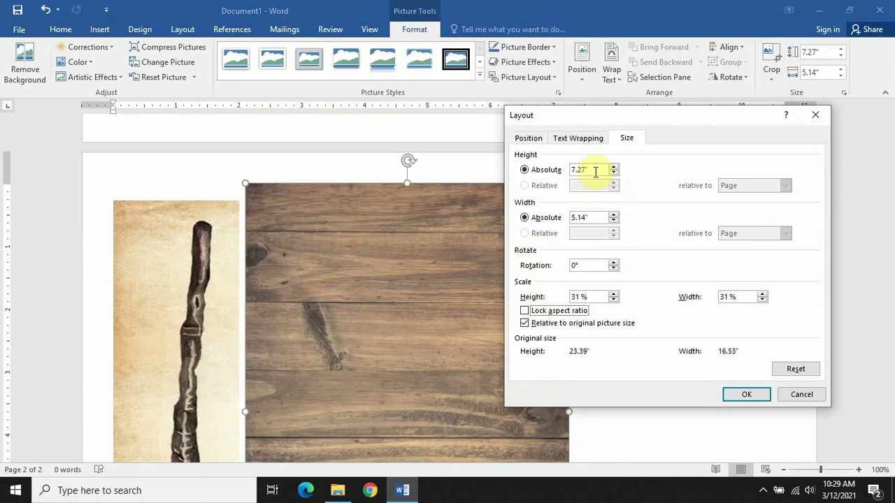
pyautogui.moveTo(600, 169); pyautogui.dragTo(561, 169)
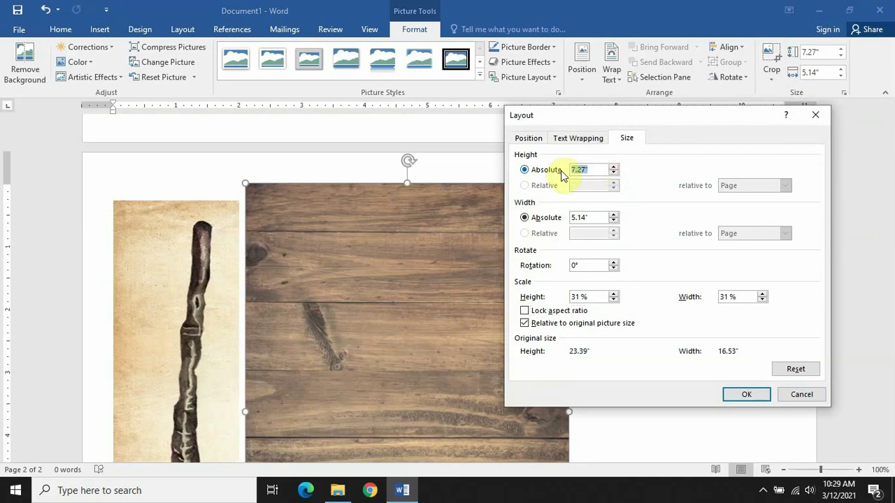
pyautogui.write('7')
pyautogui.moveTo(592, 217); pyautogui.dragTo(553, 217)
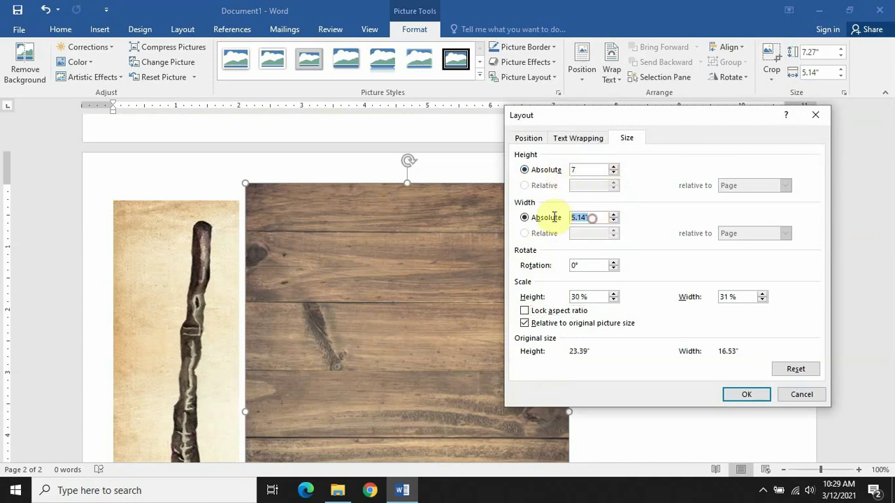
pyautogui.click(745, 393)
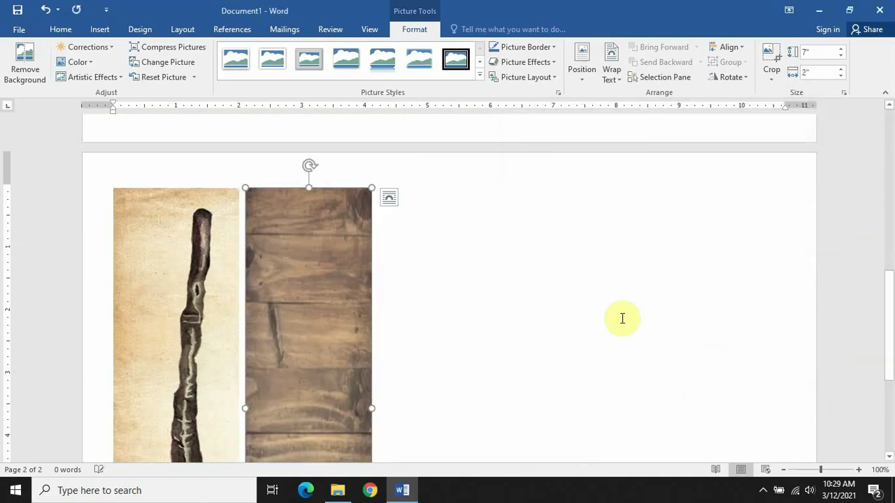
# - Compare the order of the bookmark fronts on page one with the backs on page two
pyautogui.scroll(-5, 519, 256)
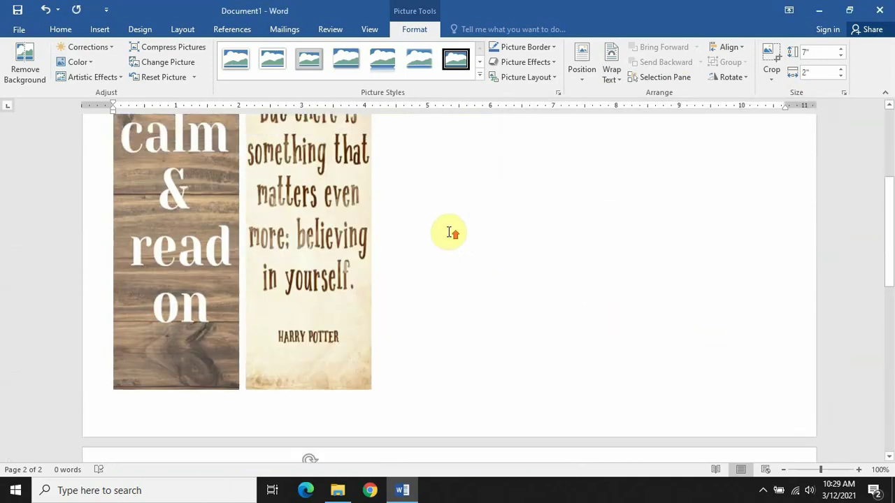
pyautogui.scroll(3, 449, 232)
pyautogui.scroll(-15, 449, 232)
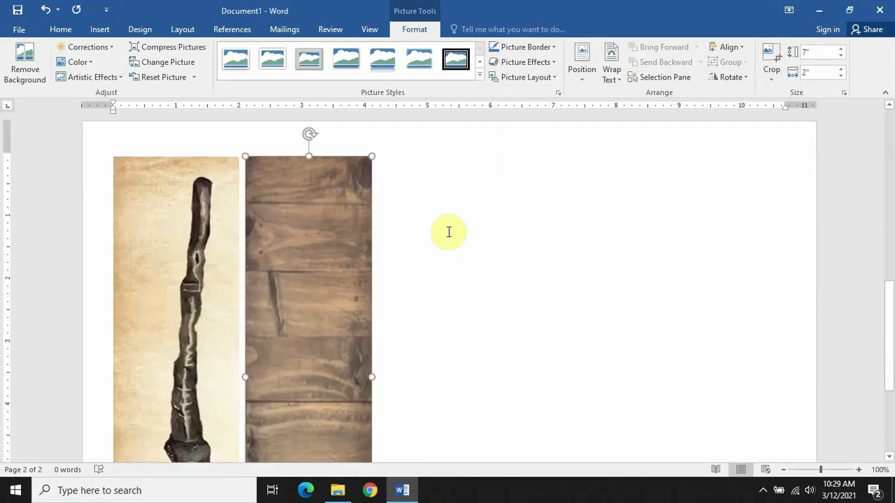
pyautogui.scroll(10, 448, 232)
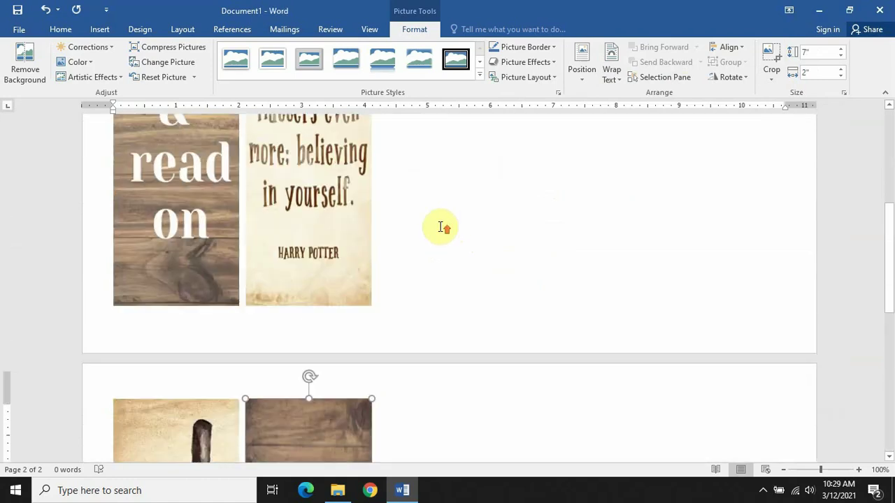
pyautogui.scroll(3, 441, 226)
pyautogui.scroll(1, 440, 226)
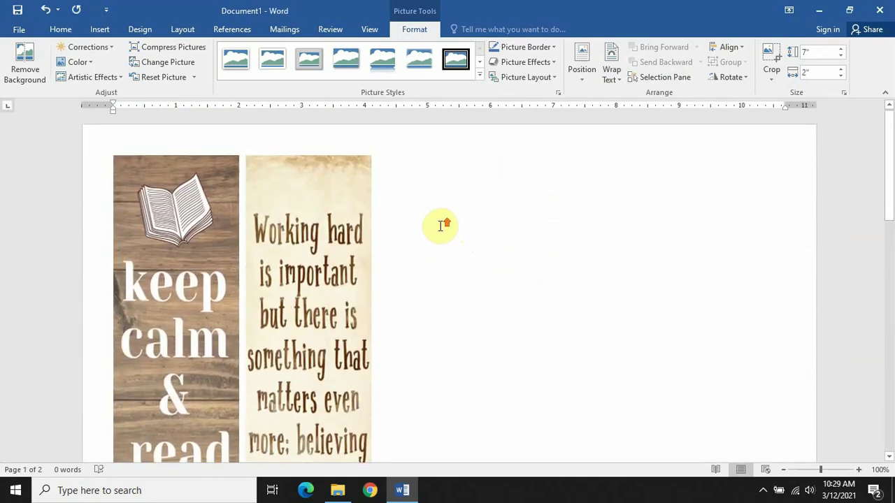
pyautogui.scroll(-12, 441, 225)
pyautogui.scroll(-1, 440, 225)
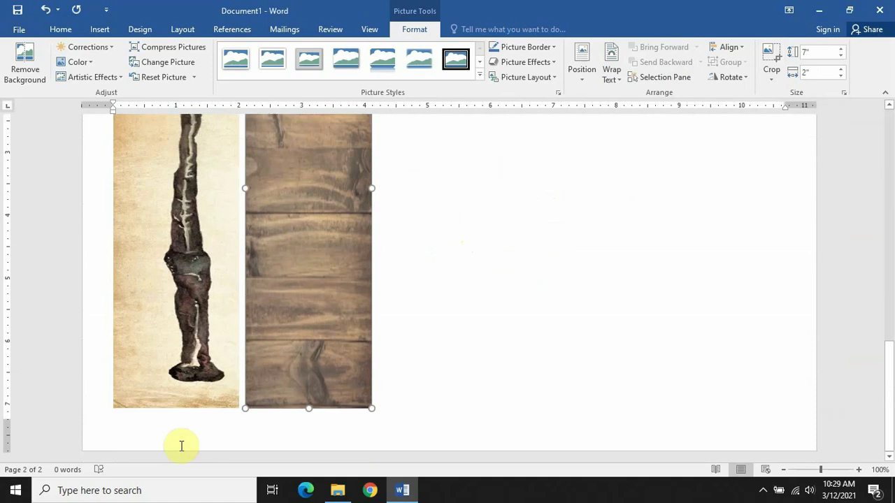
# - Right-align the line holding the two bookmark backs on page two
pyautogui.click(111, 402)
pyautogui.scroll(6, 130, 343)
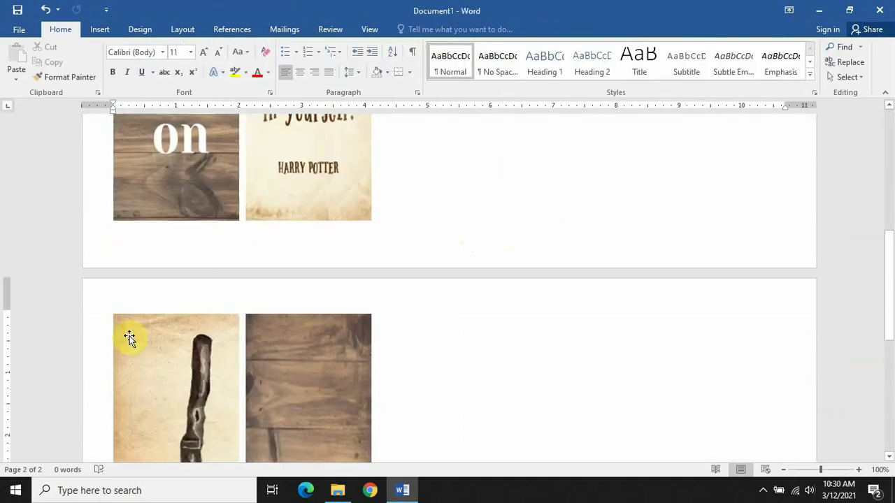
pyautogui.click(314, 72)
# - Check how the left-aligned fronts on page one line up with the right-aligned backs on page two
pyautogui.scroll(8, 601, 374)
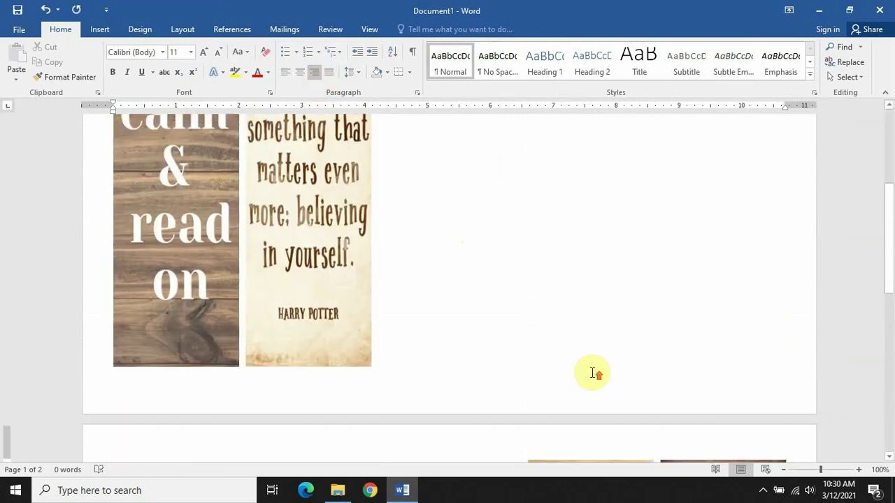
pyautogui.scroll(3, 592, 374)
pyautogui.scroll(-8, 592, 370)
pyautogui.scroll(10, 593, 365)
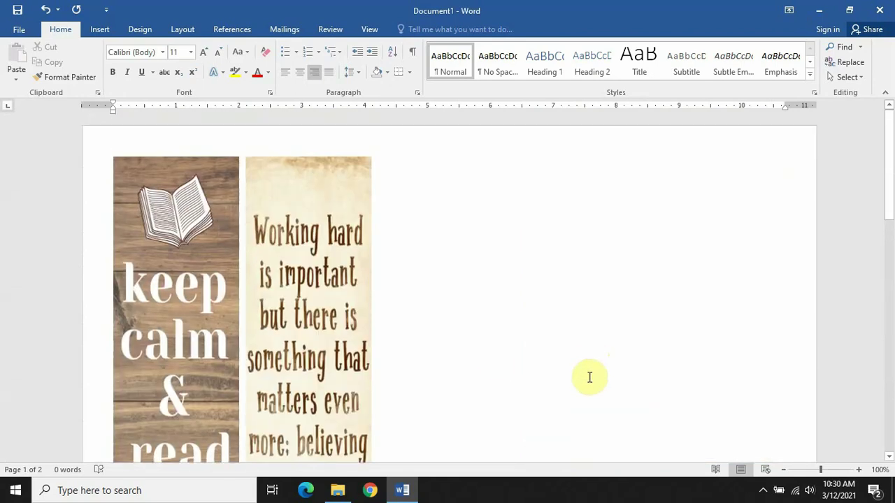
pyautogui.click(194, 145)
pyautogui.click(300, 145)
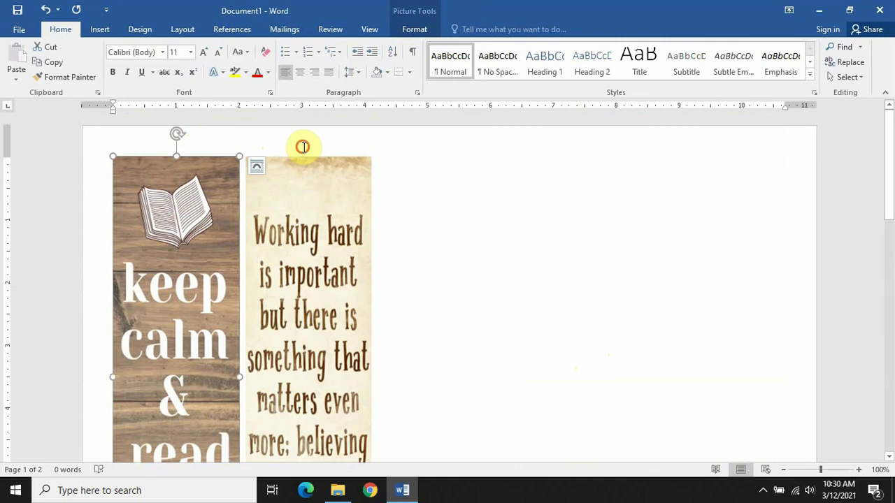
pyautogui.click(457, 232)
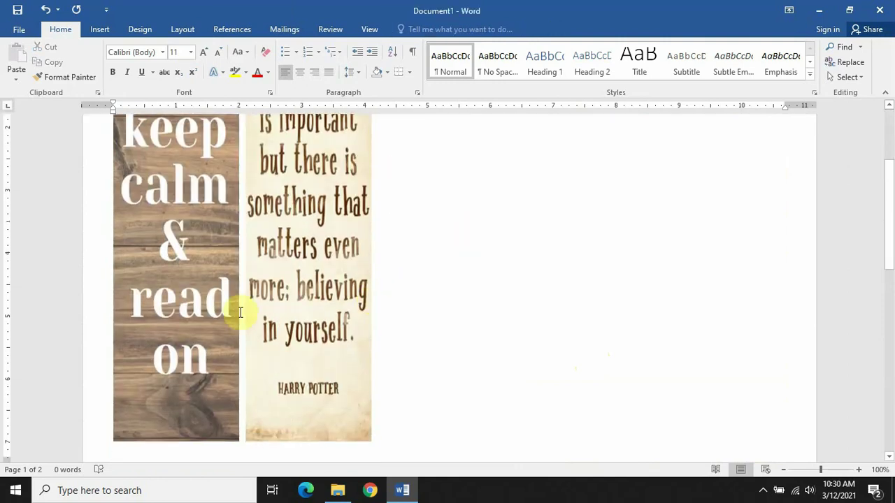
pyautogui.scroll(-7, 287, 318)
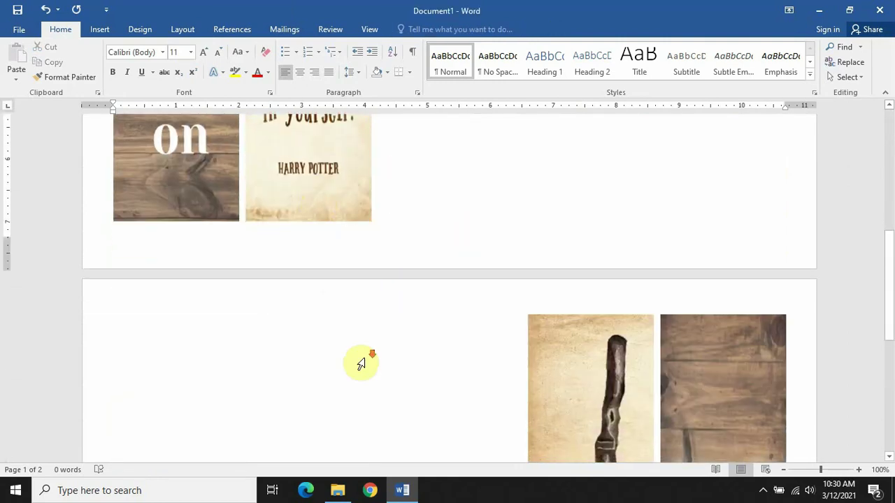
# - Inspect the spacing, edges and position of the two bookmark backs on page two against the fronts on page one
pyautogui.scroll(-3, 433, 388)
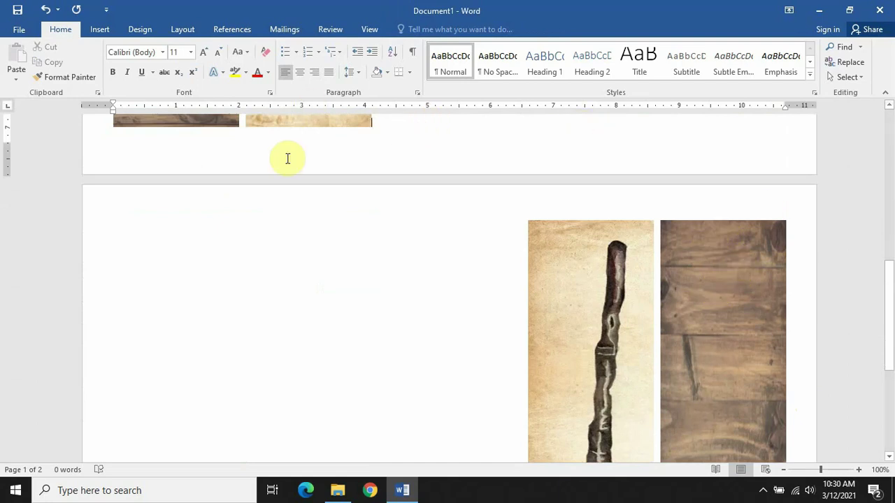
pyautogui.click(719, 224)
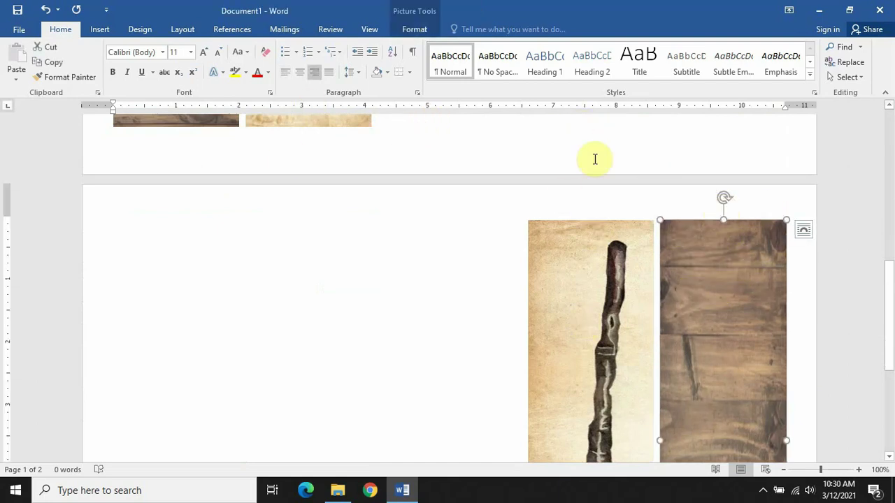
pyautogui.click(599, 221)
pyautogui.click(415, 345)
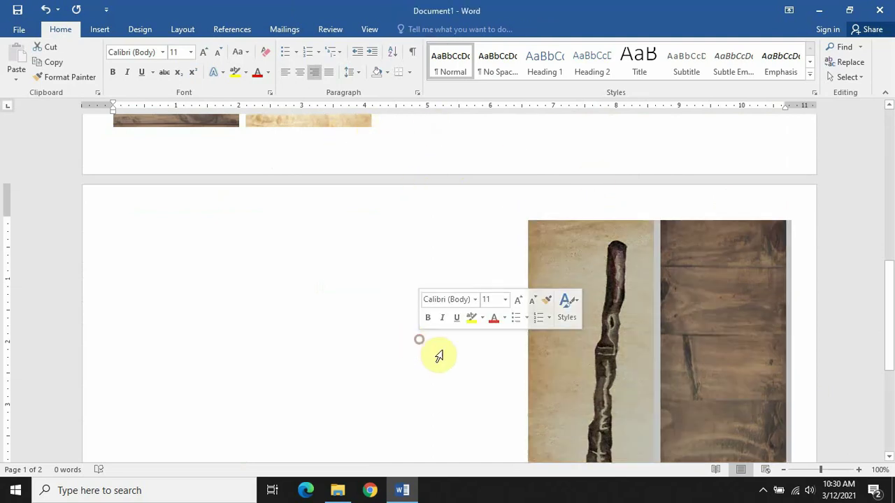
pyautogui.scroll(-5, 447, 350)
pyautogui.click(501, 339)
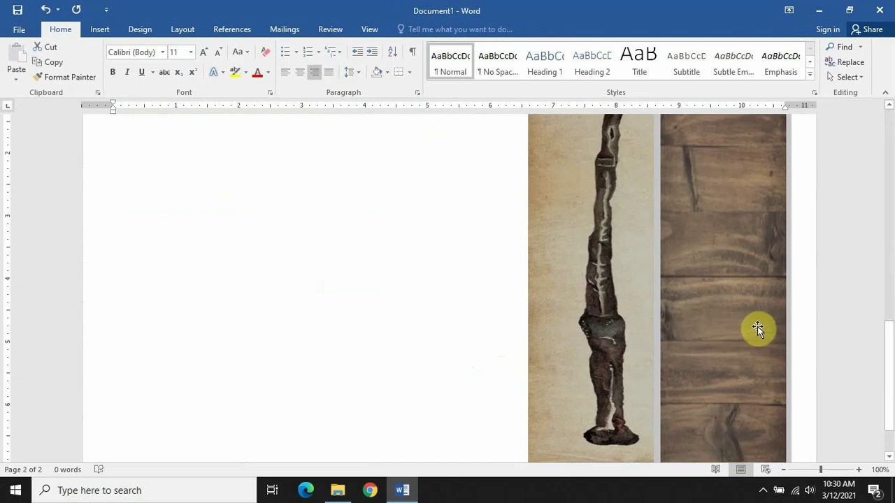
pyautogui.scroll(-1, 801, 287)
pyautogui.scroll(8, 463, 385)
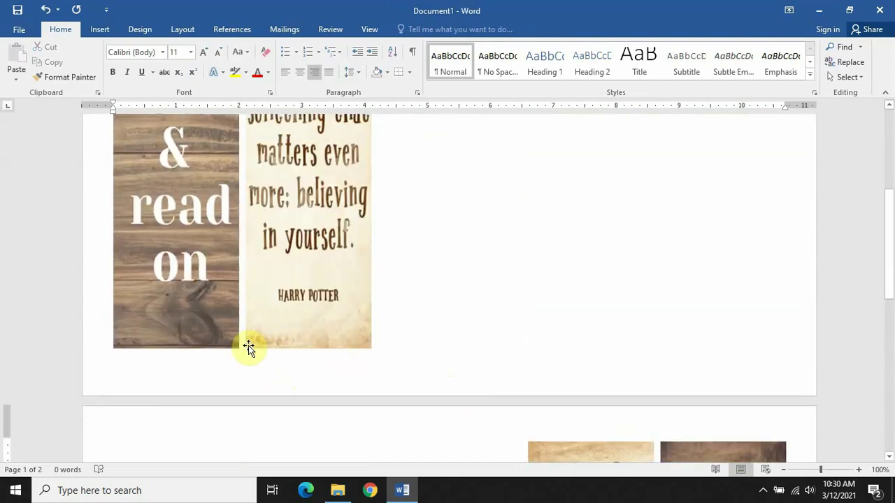
pyautogui.scroll(-10, 699, 406)
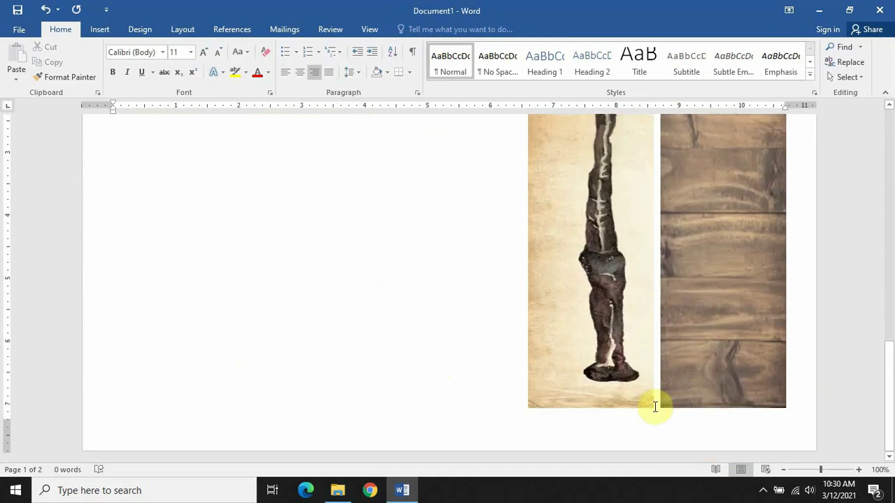
pyautogui.scroll(8, 423, 407)
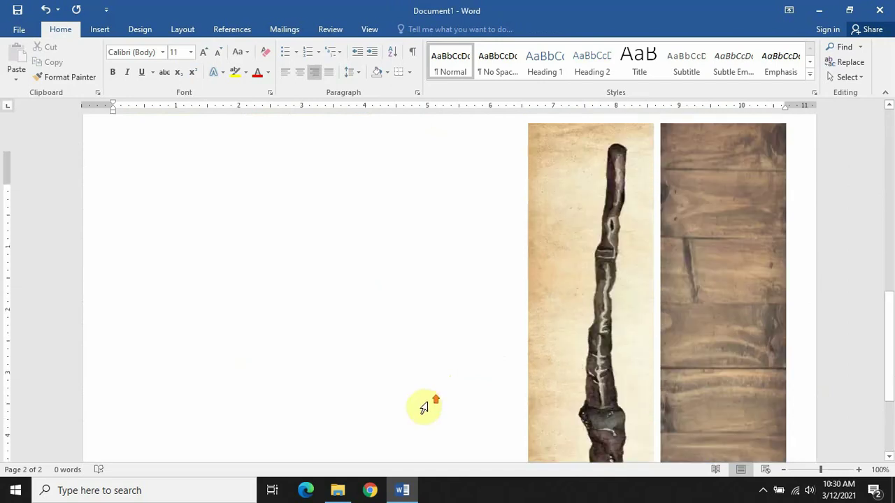
pyautogui.scroll(6, 446, 378)
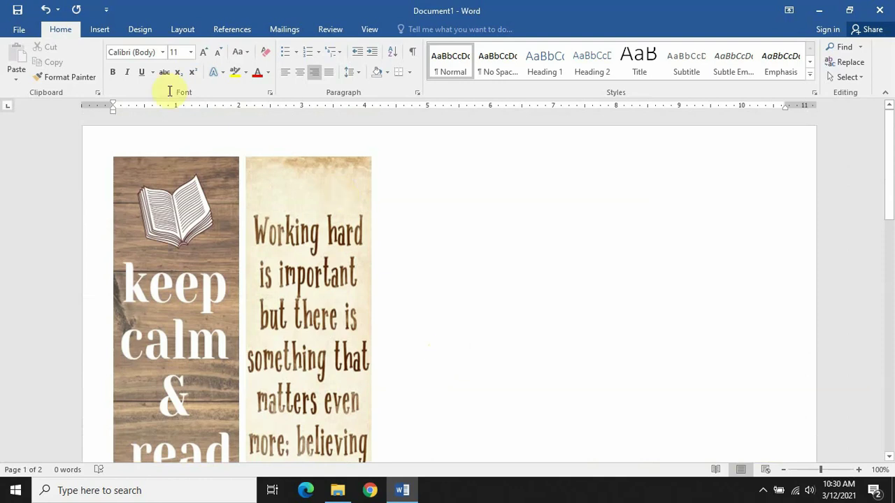
# - Set the document's print settings to print on both sides with pages flipped on the short edge
pyautogui.click(20, 29)
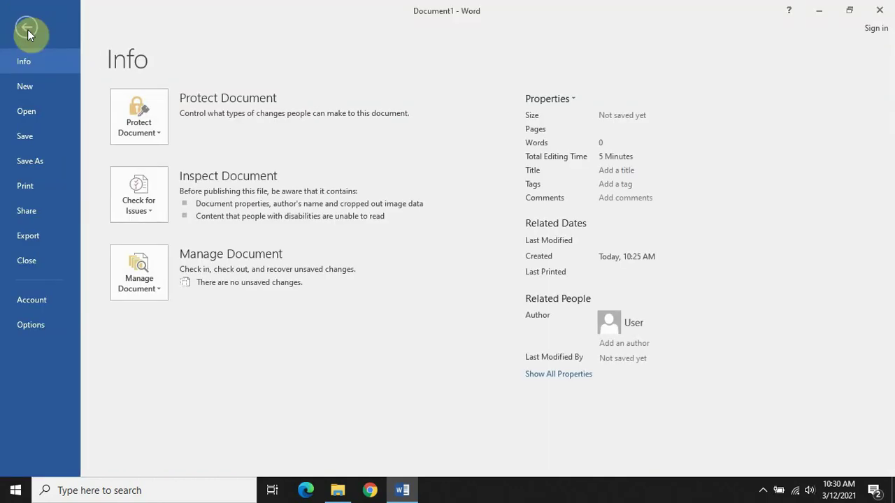
pyautogui.click(28, 185)
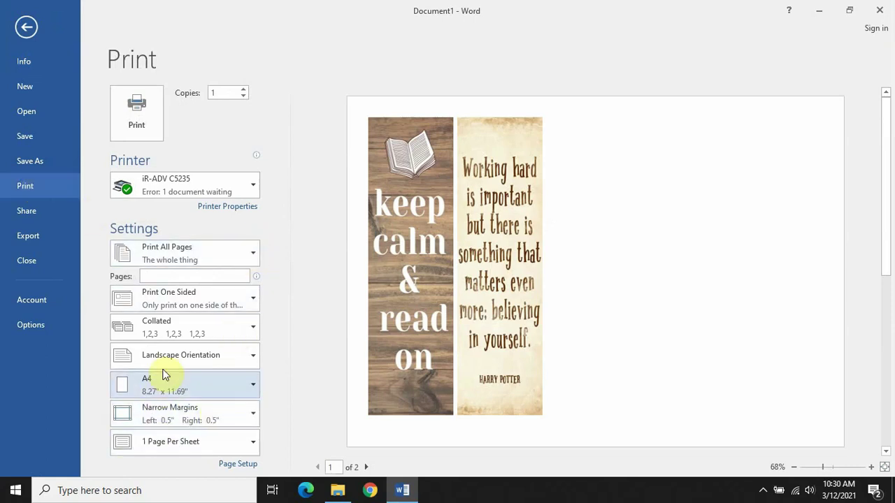
pyautogui.click(253, 297)
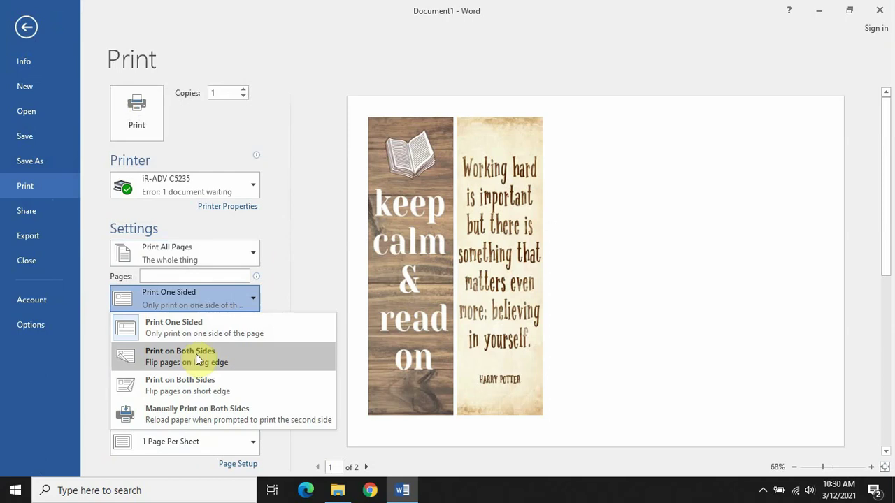
pyautogui.click(202, 390)
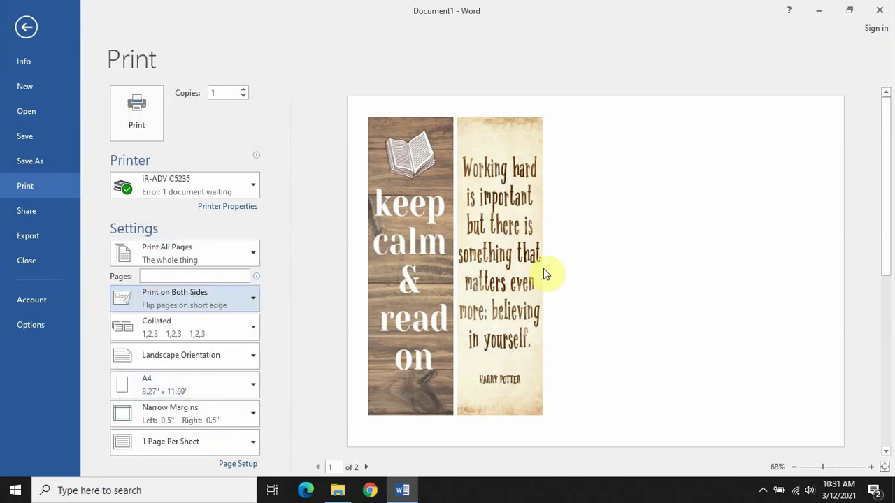
# - Compare the fronts and backs across both pages in the print preview, then return to page one of the document
pyautogui.click(365, 467)
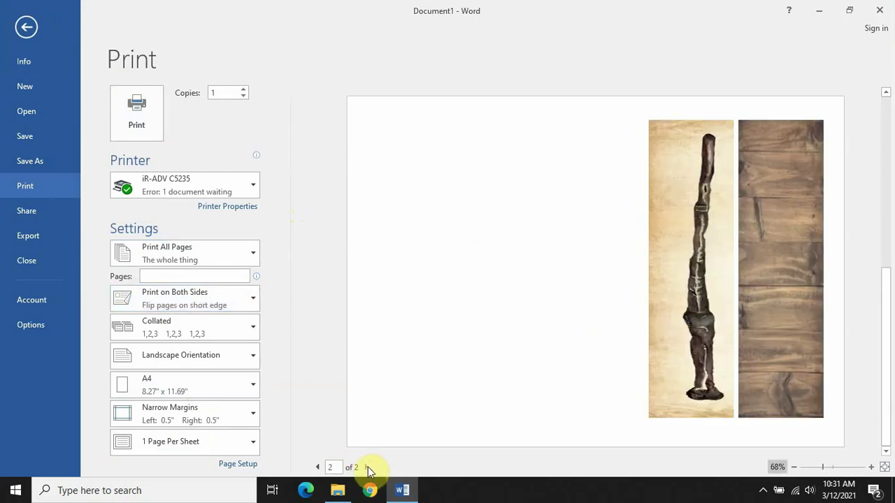
pyautogui.click(318, 467)
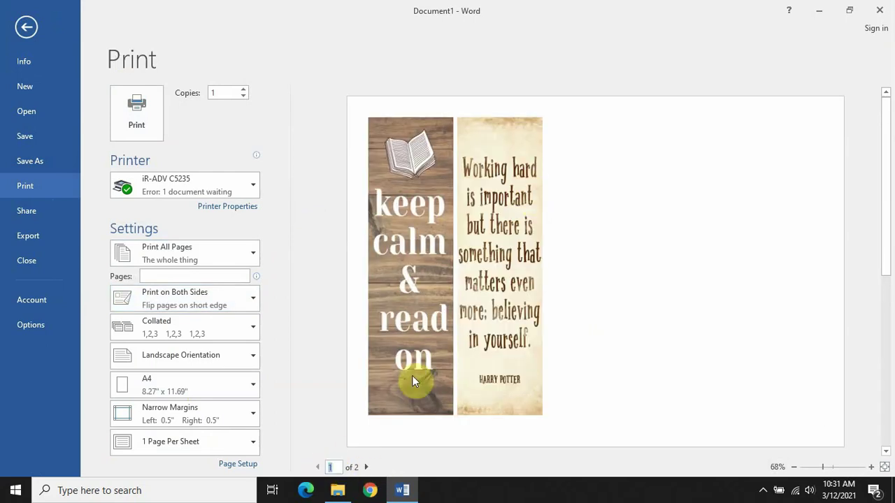
pyautogui.click(366, 468)
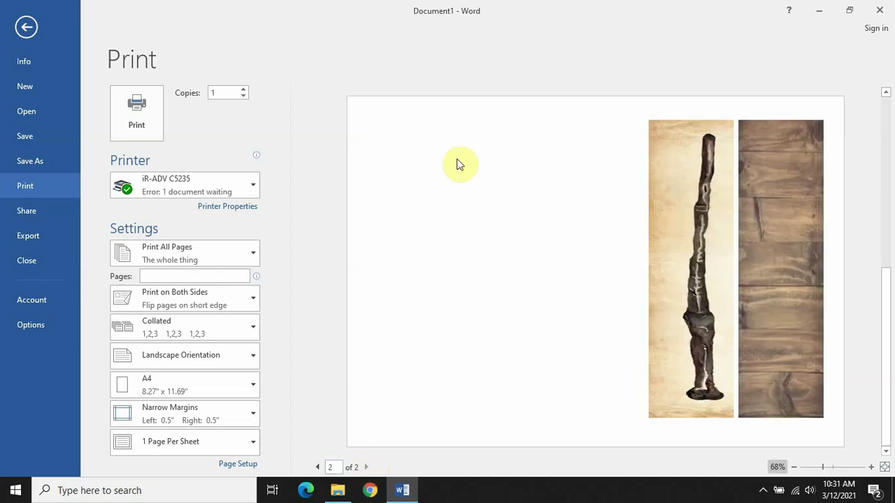
pyautogui.click(341, 193)
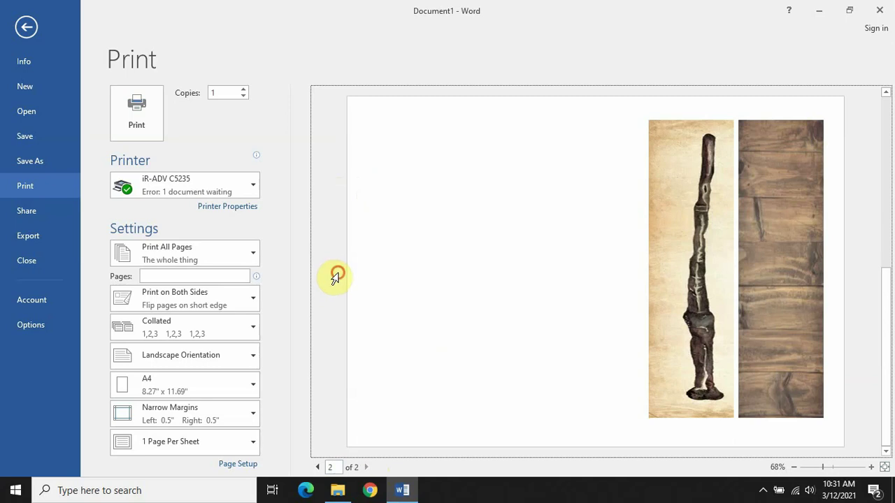
pyautogui.click(317, 466)
pyautogui.click(25, 27)
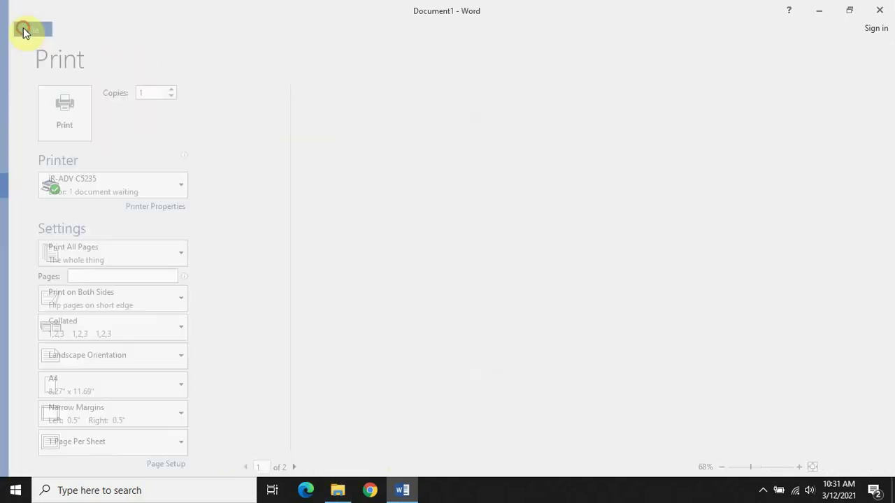
pyautogui.scroll(5, 371, 174)
pyautogui.scroll(3, 358, 167)
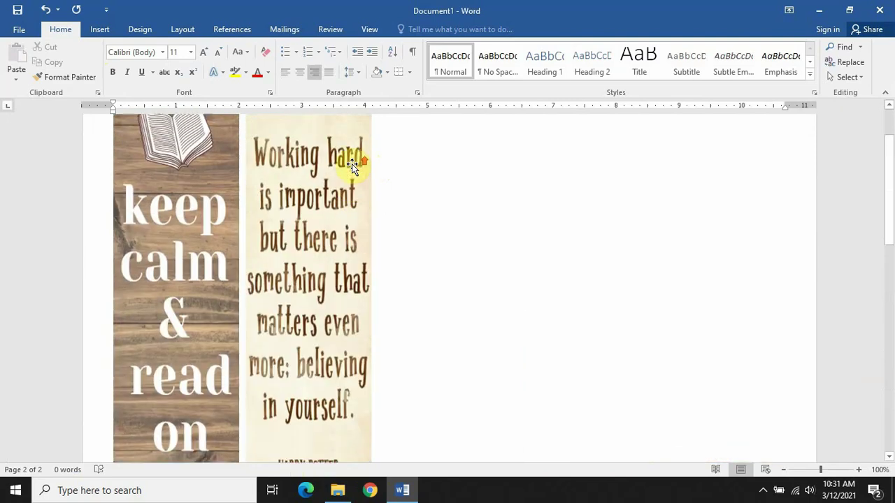